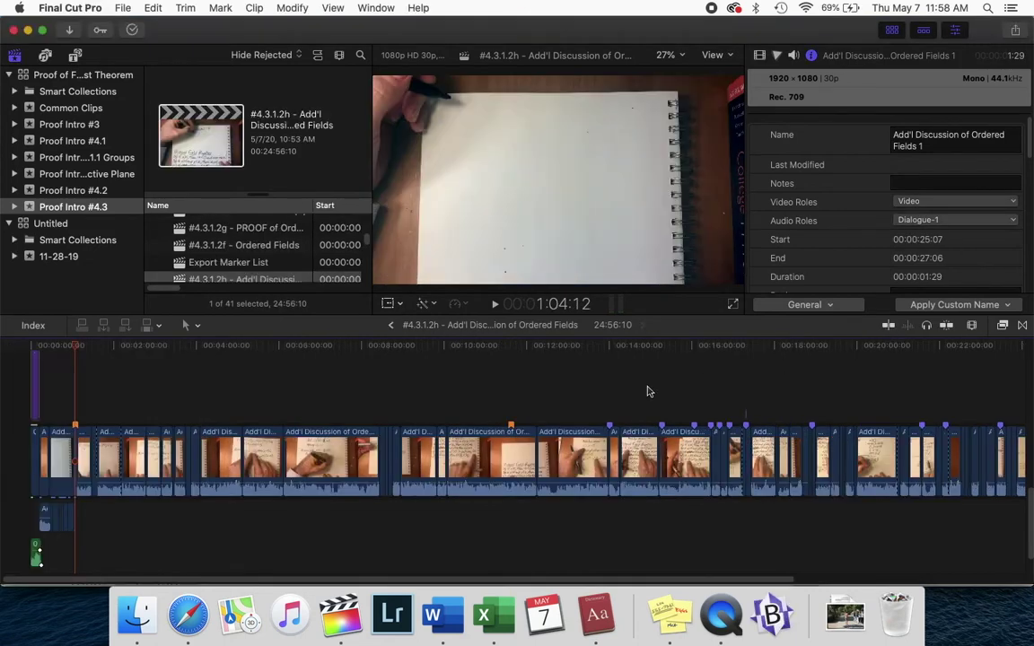
Open the linked 'How to copy marker list in FCPX' thread in a new Safari tab
click(186, 600)
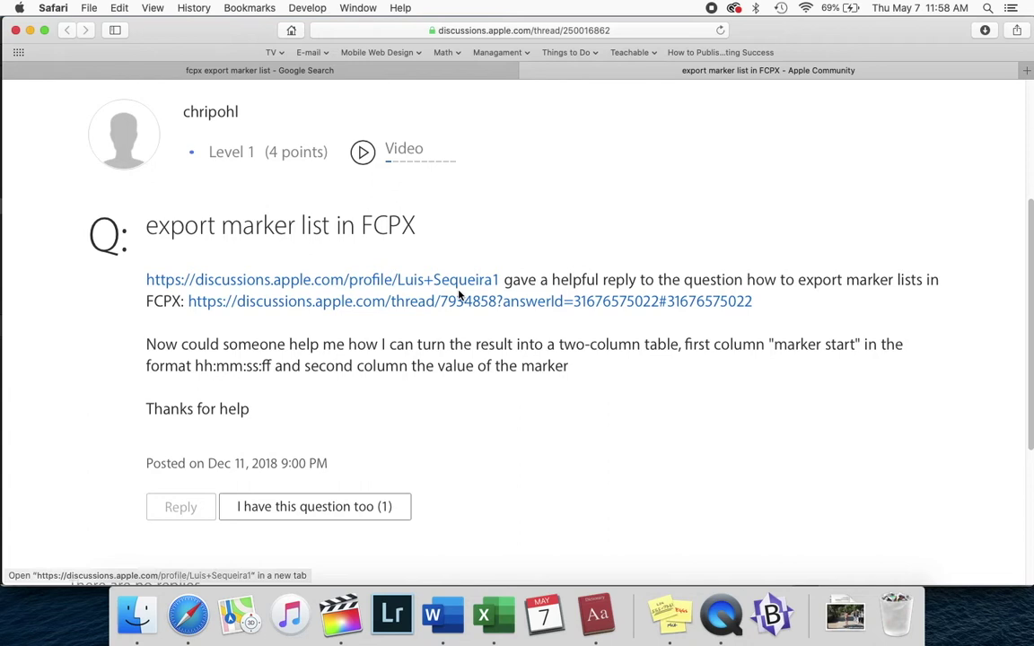
super+click(408, 304)
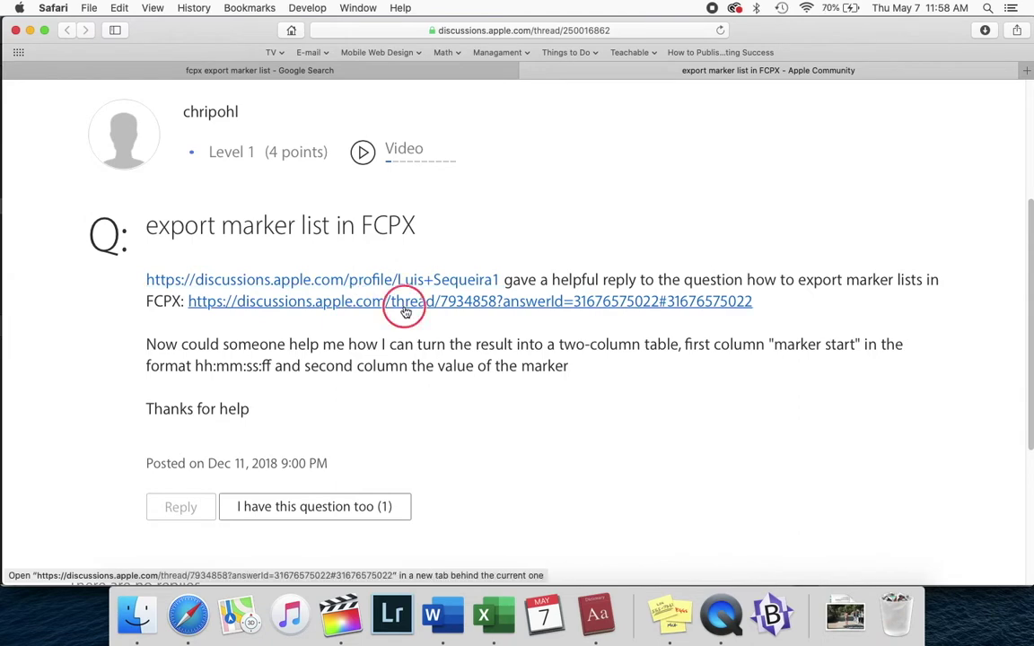
key(ctrl+Tab)
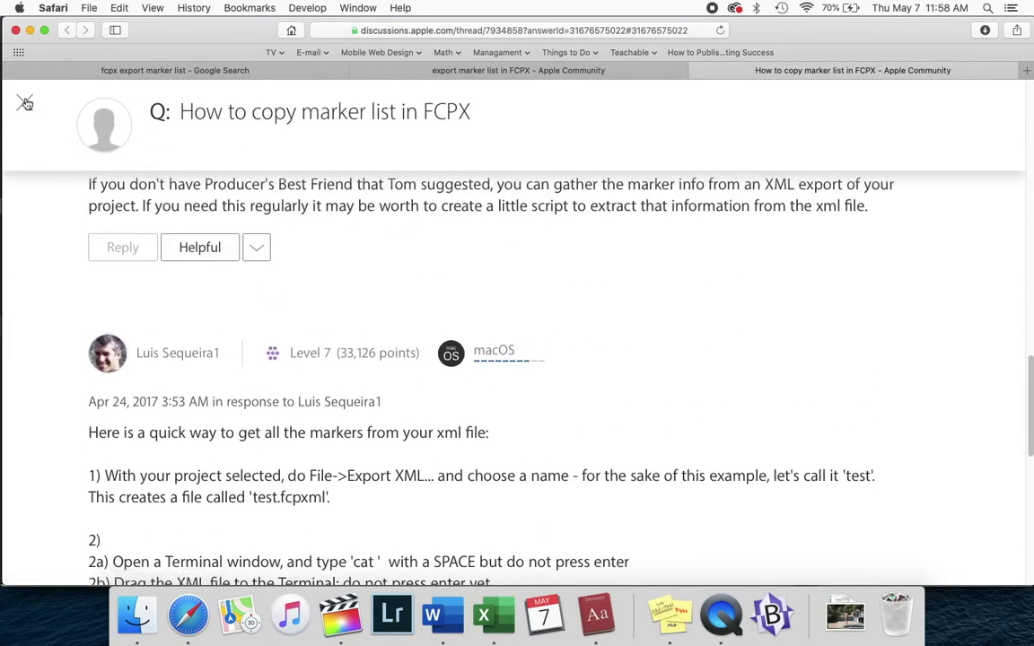
Read the thread's first replies, highlighting key lines of the XML export instructions
scroll(444, 256, up, 10)
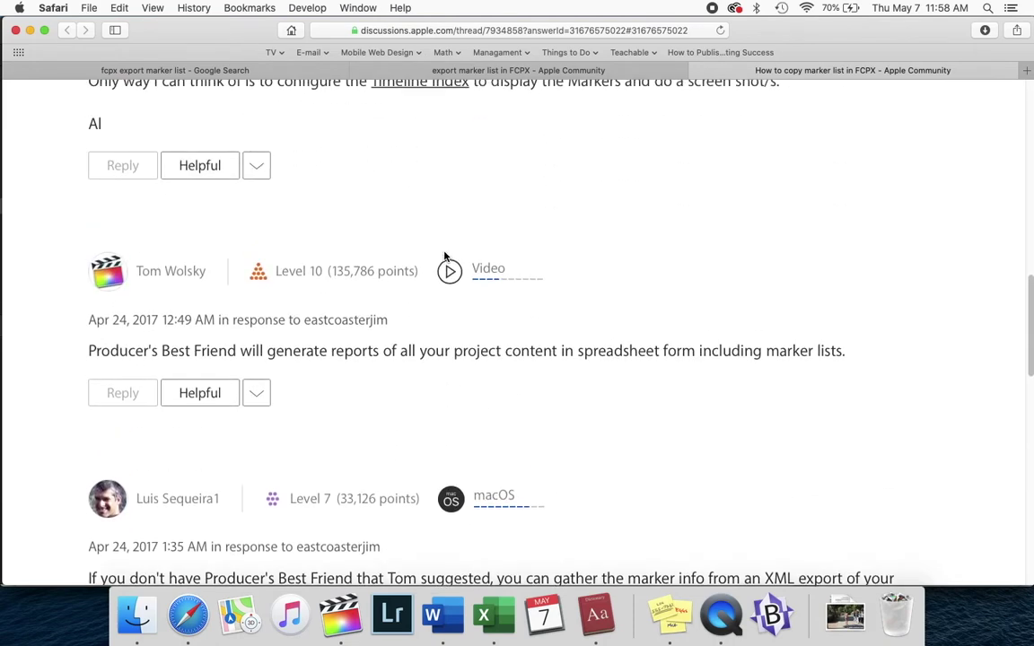
scroll(444, 257, up, 5)
scroll(444, 257, down, 3)
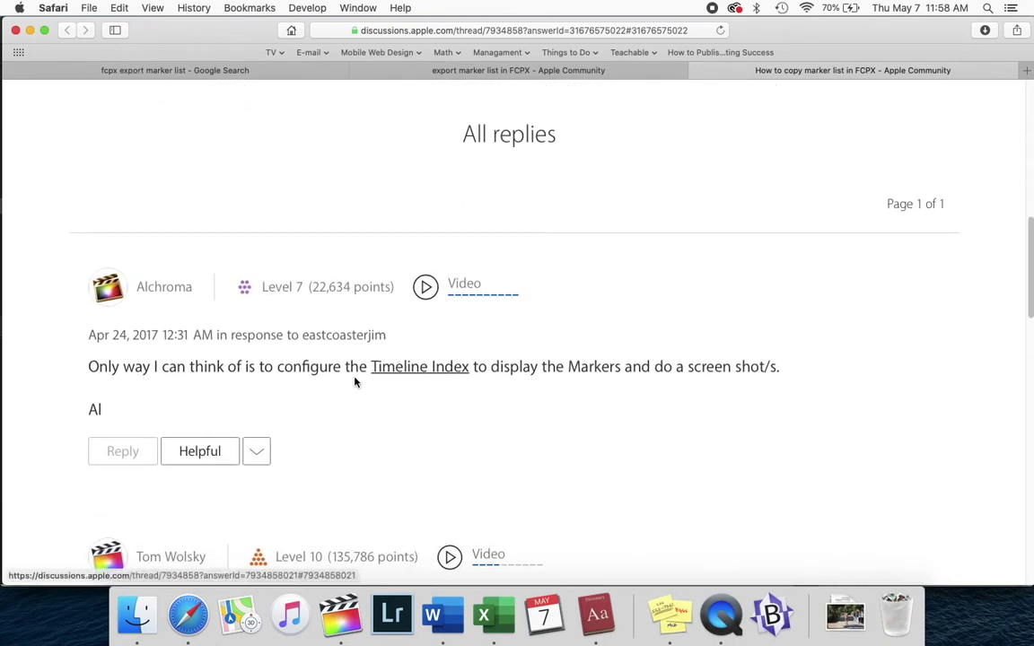
drag(671, 369, 812, 360)
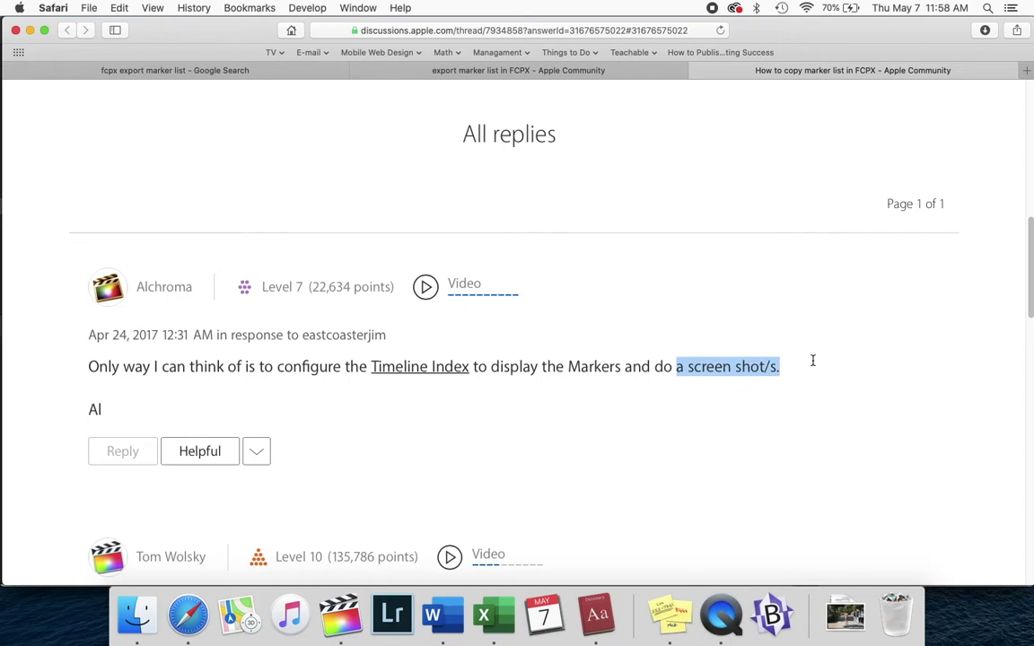
scroll(812, 360, down, 5)
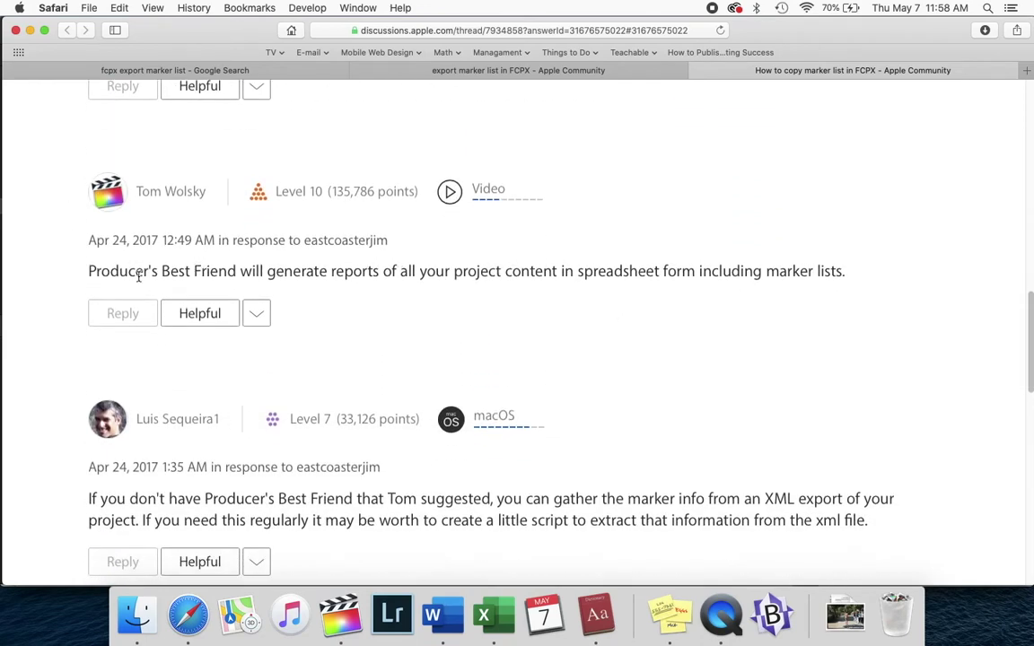
click(121, 272)
drag(120, 272, 239, 271)
Read further down and highlight the Terminal steps, including the cat command in step 2a
scroll(332, 293, down, 4)
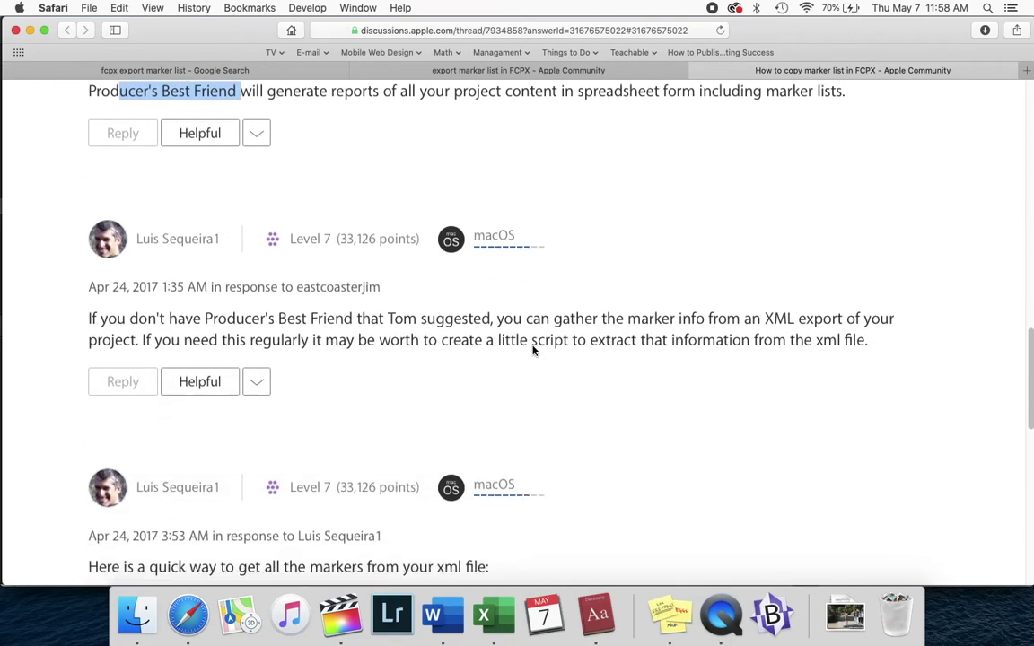
scroll(331, 293, up, 2)
scroll(658, 386, down, 5)
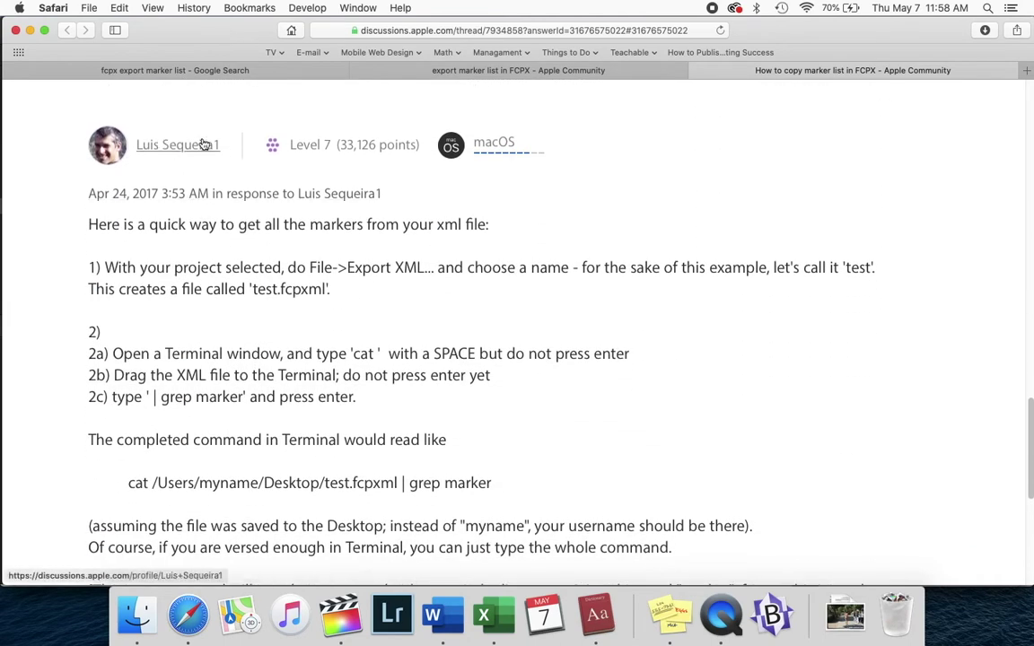
scroll(409, 340, down, 1)
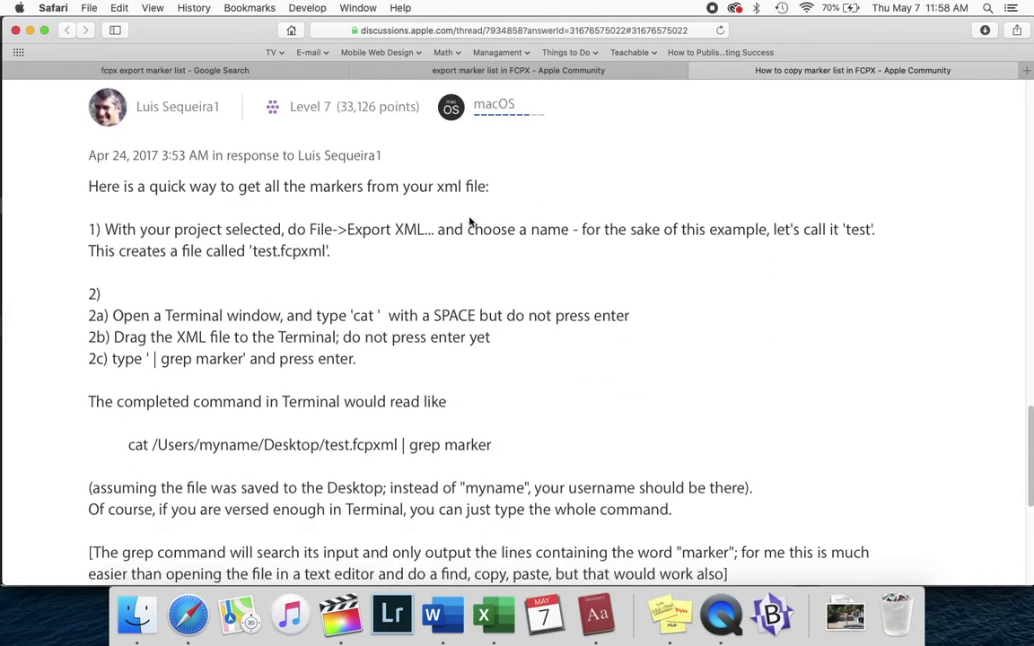
scroll(469, 368, down, 2)
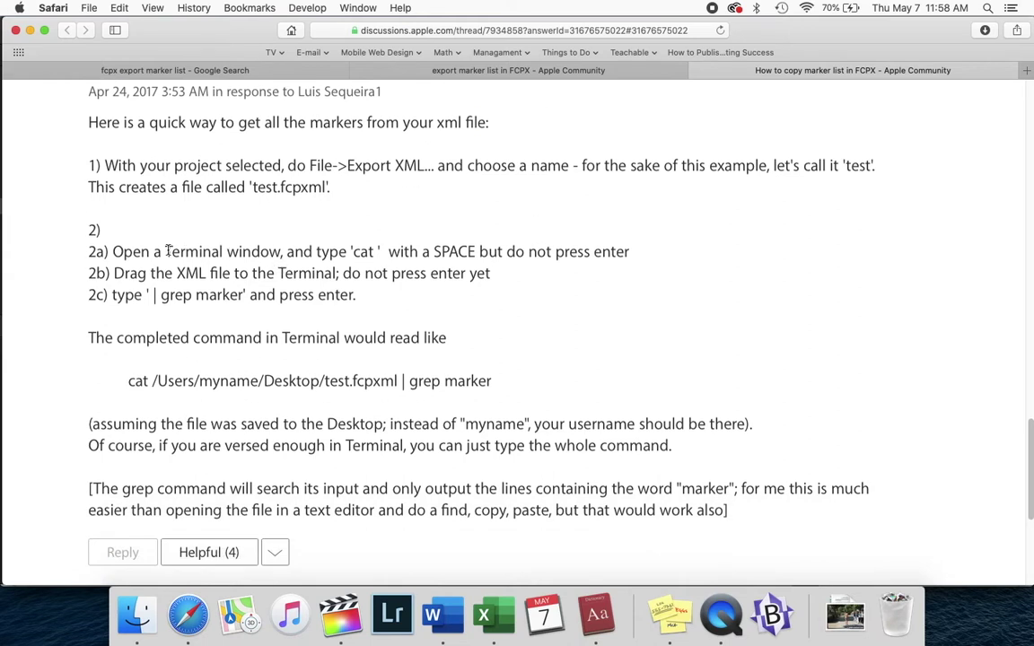
drag(165, 253, 223, 251)
drag(349, 251, 537, 253)
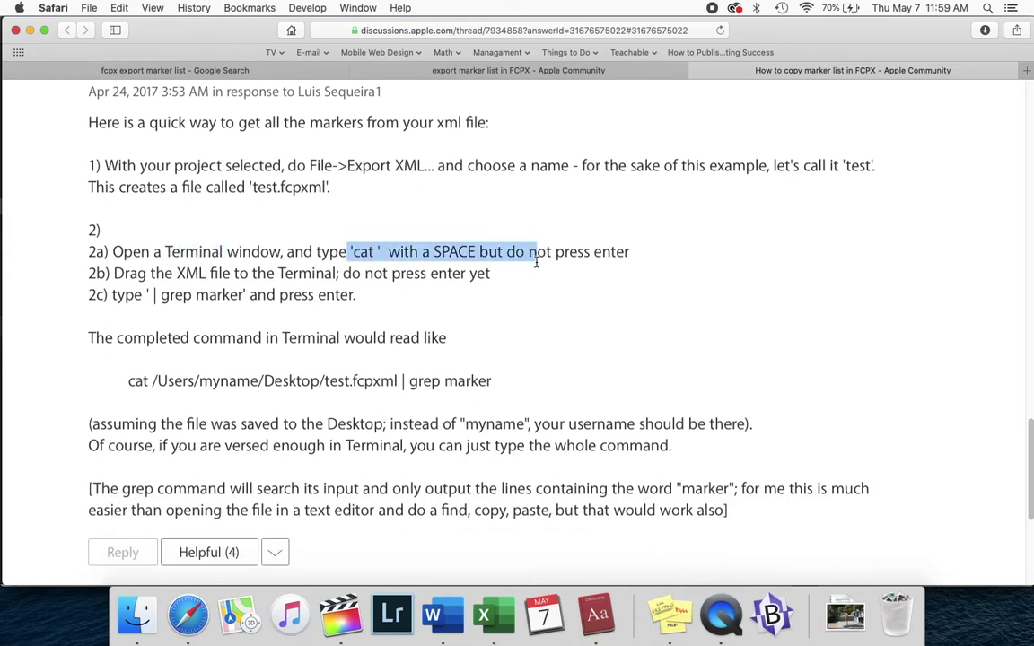
drag(209, 294, 316, 296)
scroll(412, 382, down, 3)
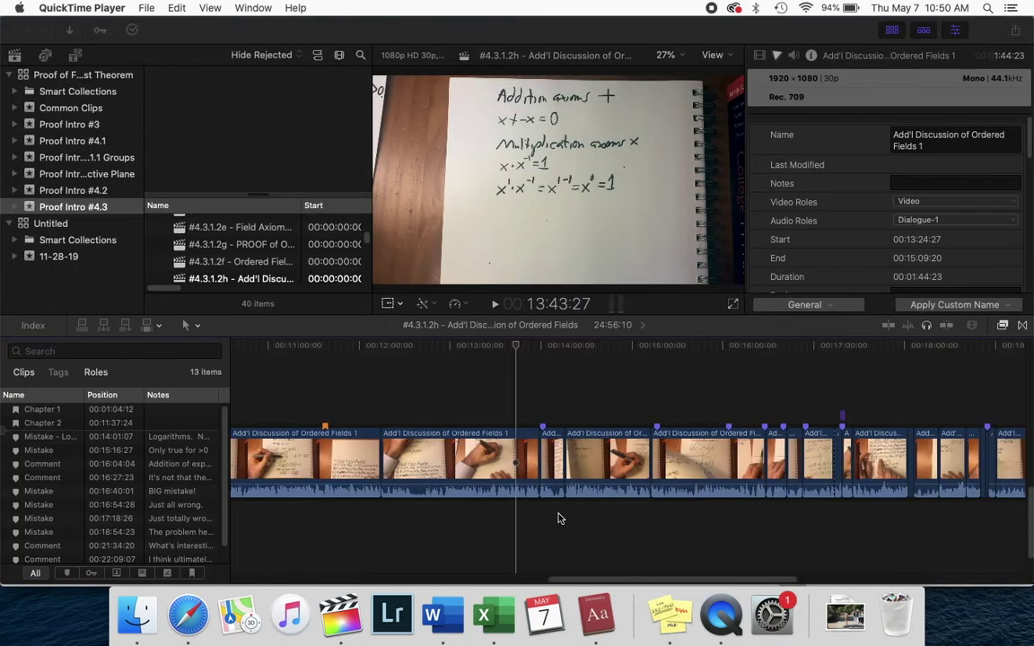
Back in Final Cut Pro, select a clip in the middle of the project timeline
click(557, 518)
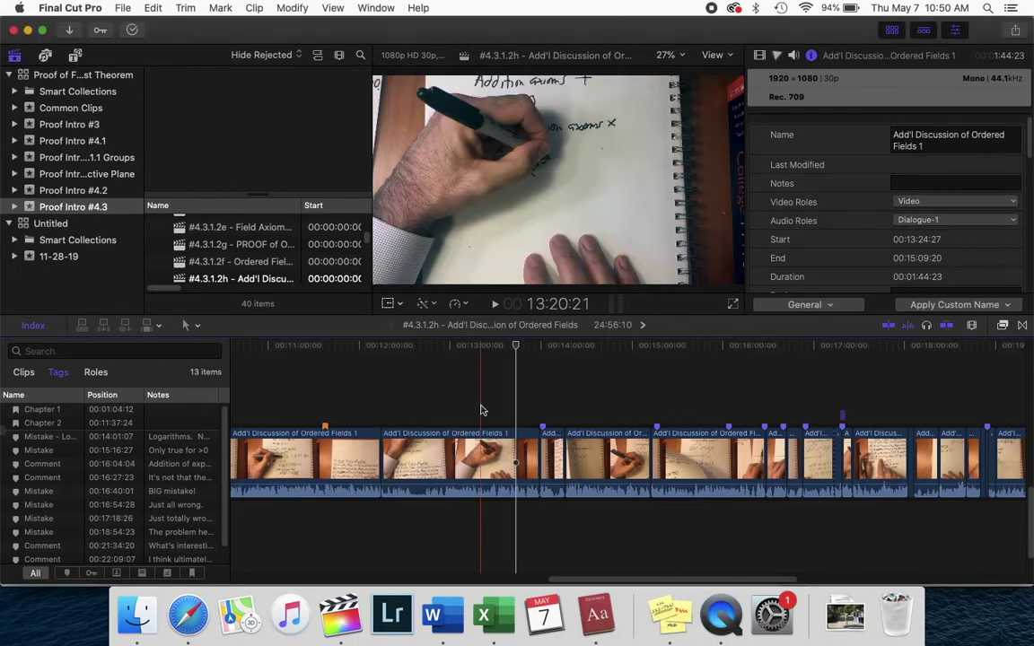
click(685, 435)
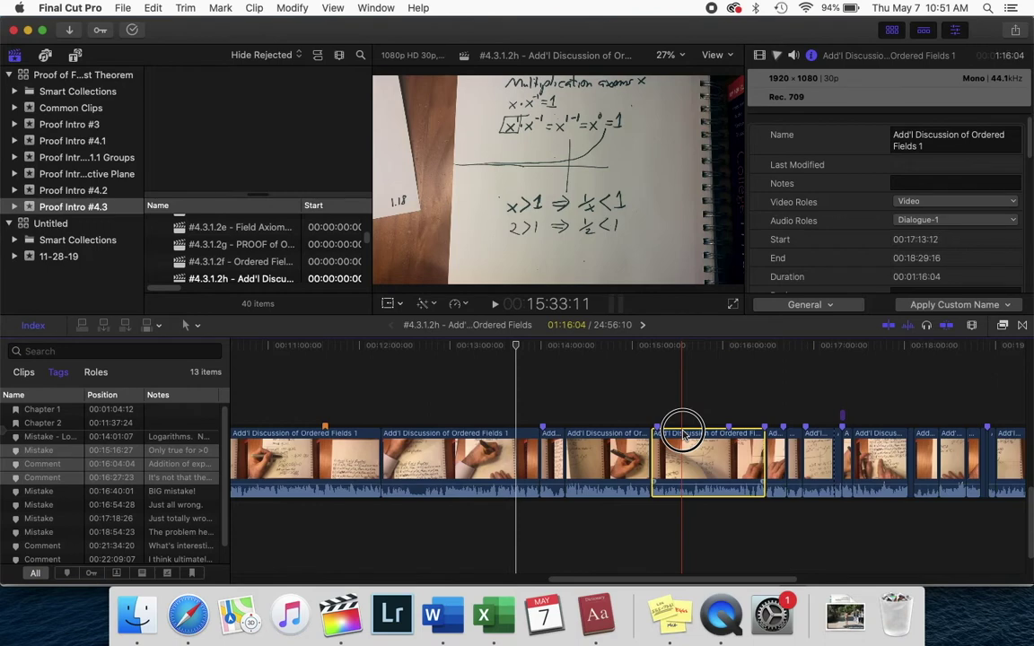
drag(685, 435, 660, 454)
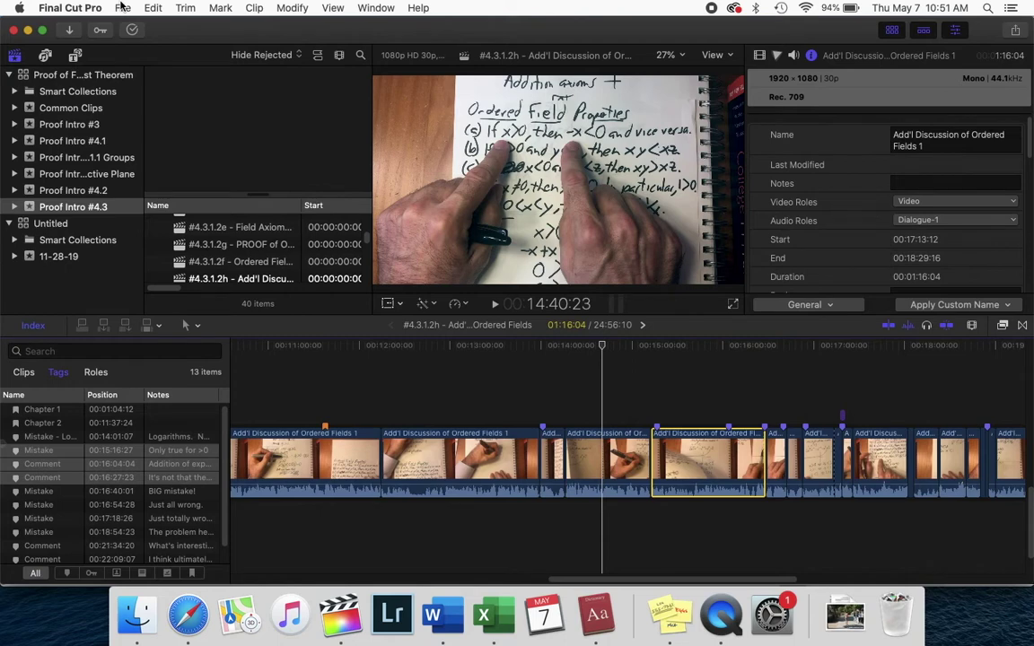
click(123, 7)
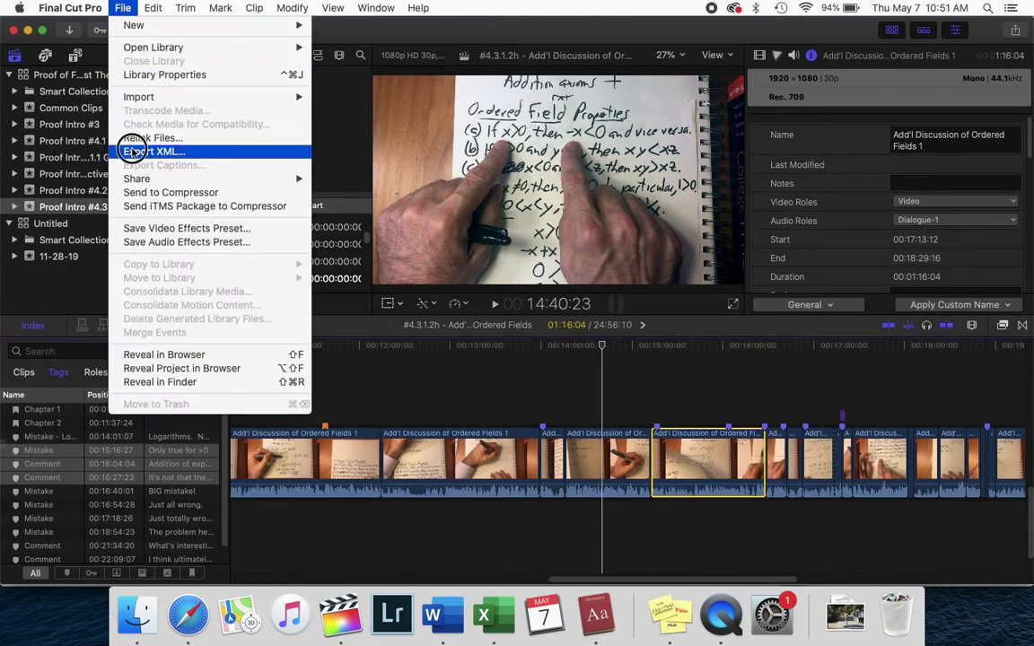
Export the project as XML version 1.8 to the Desktop, after cancelling a first attempt
click(144, 152)
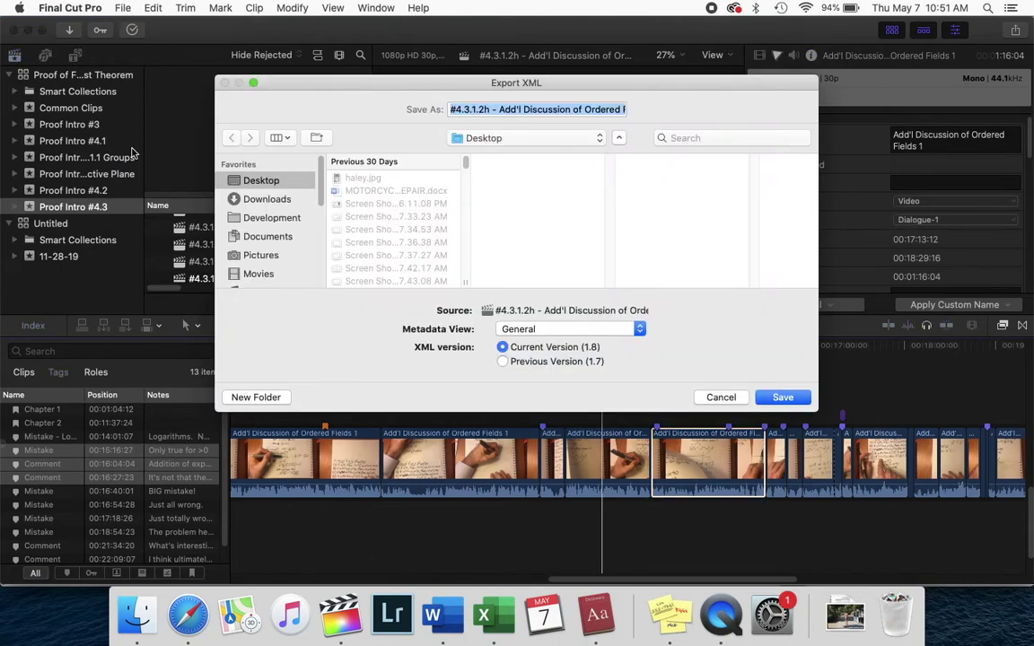
click(721, 397)
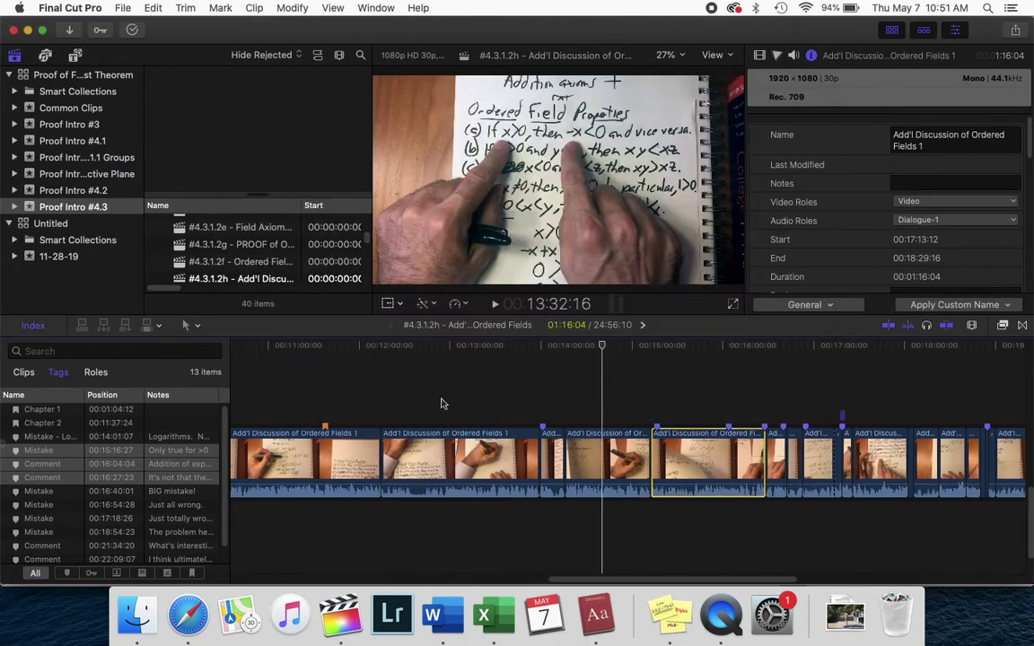
scroll(859, 536, right, 2)
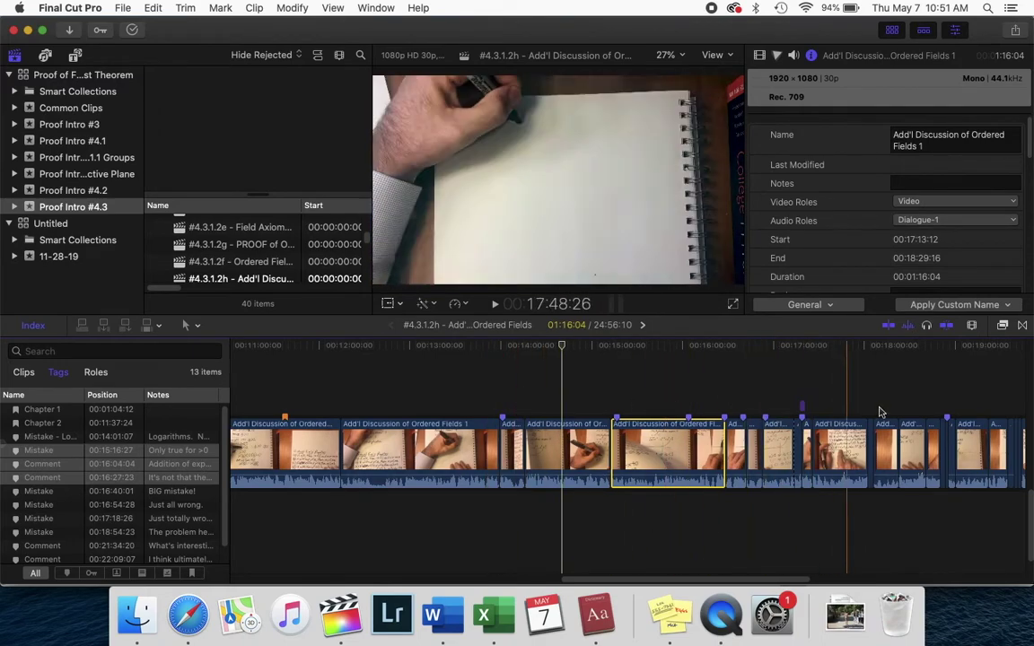
click(115, 9)
click(143, 137)
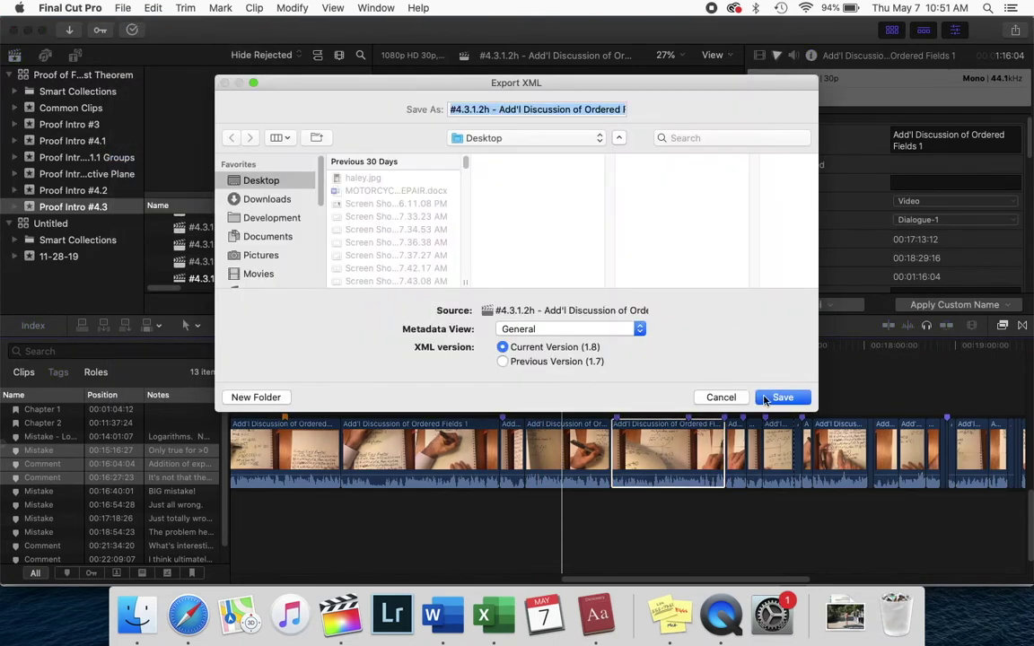
click(781, 398)
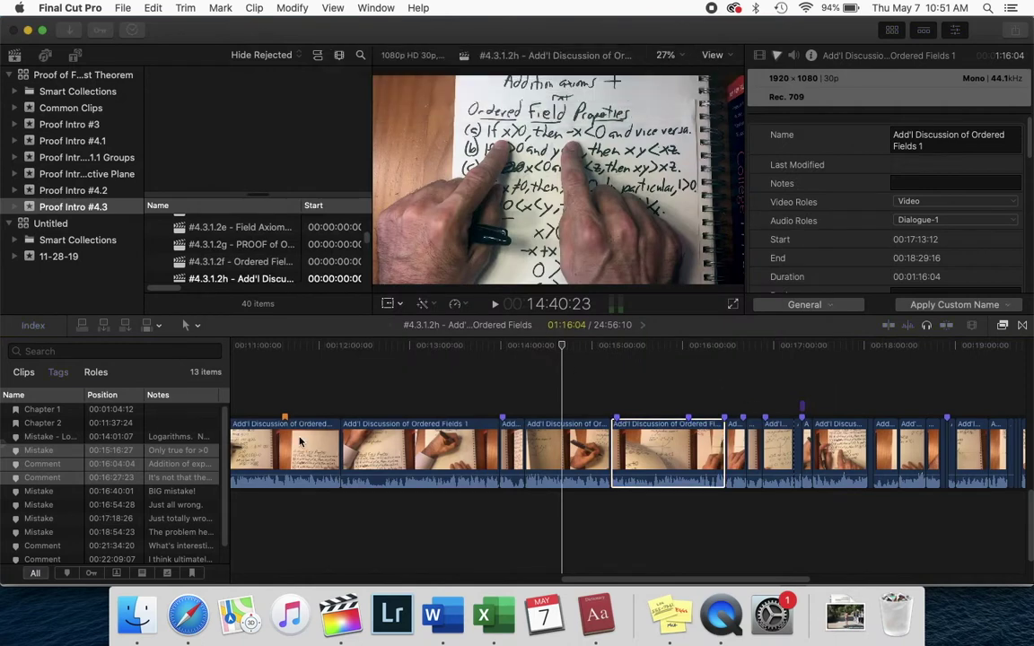
Open the exported Add'l Discussion of Ordered Fields .fcpxml file from the Desktop in BBEdit
click(137, 616)
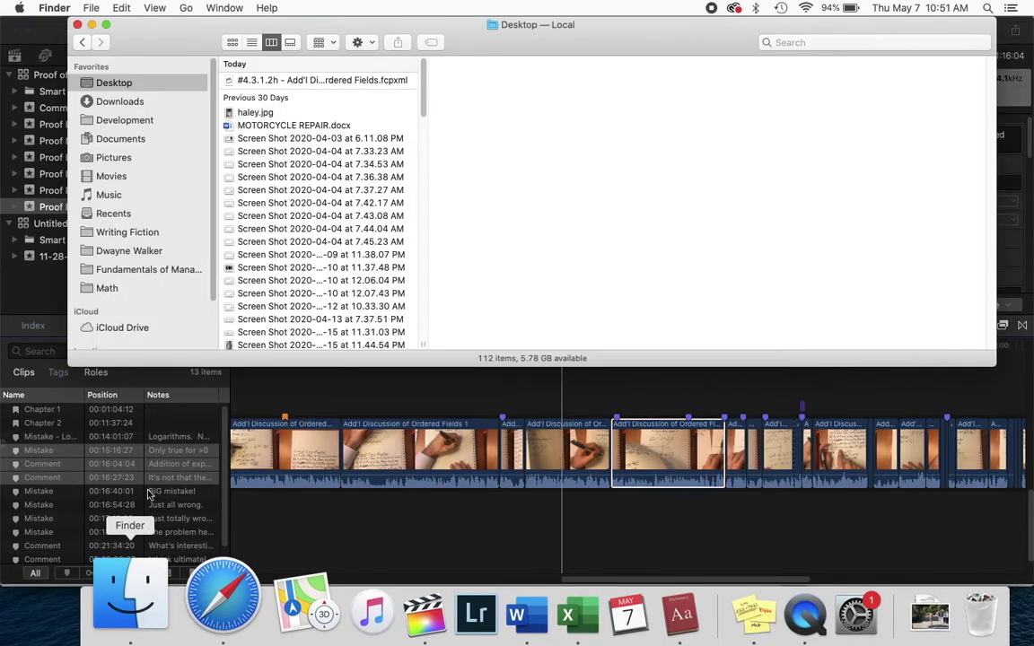
click(300, 81)
right_click(300, 82)
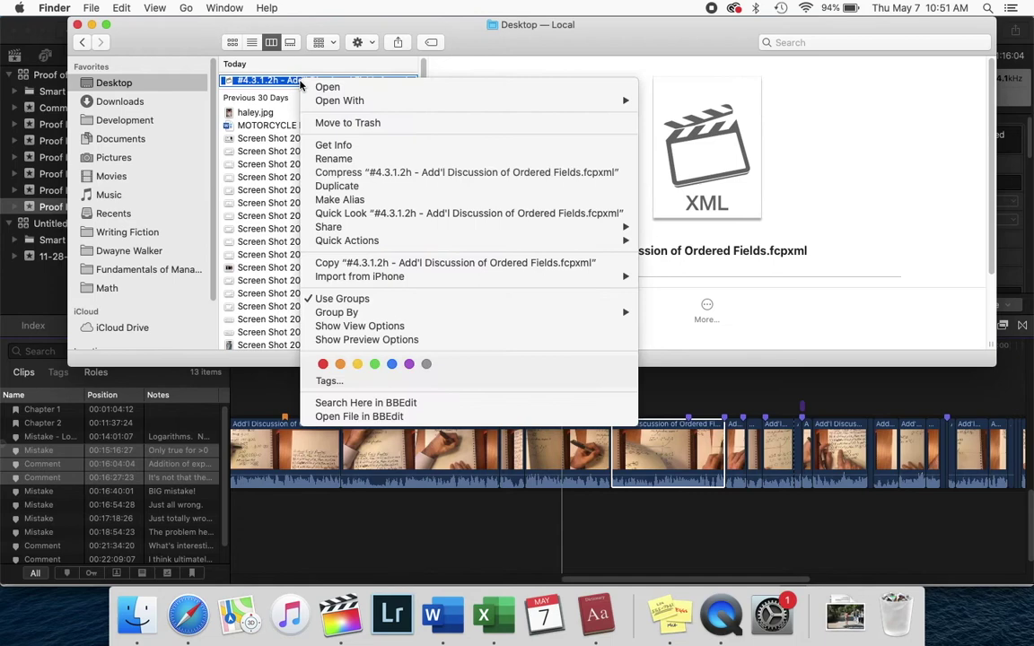
mouse_move(305, 100)
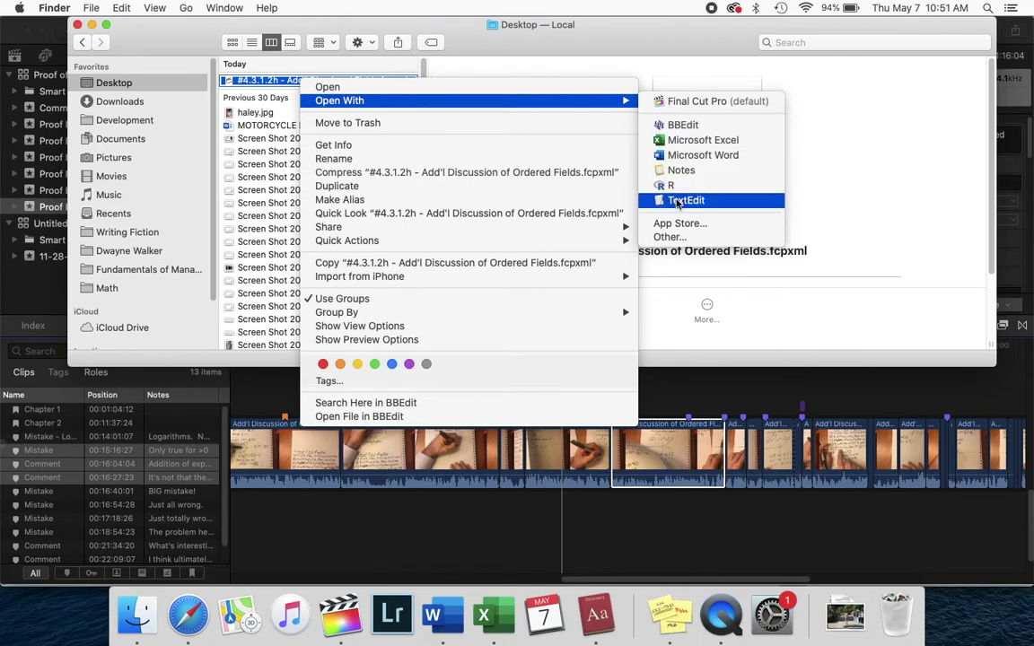
click(682, 126)
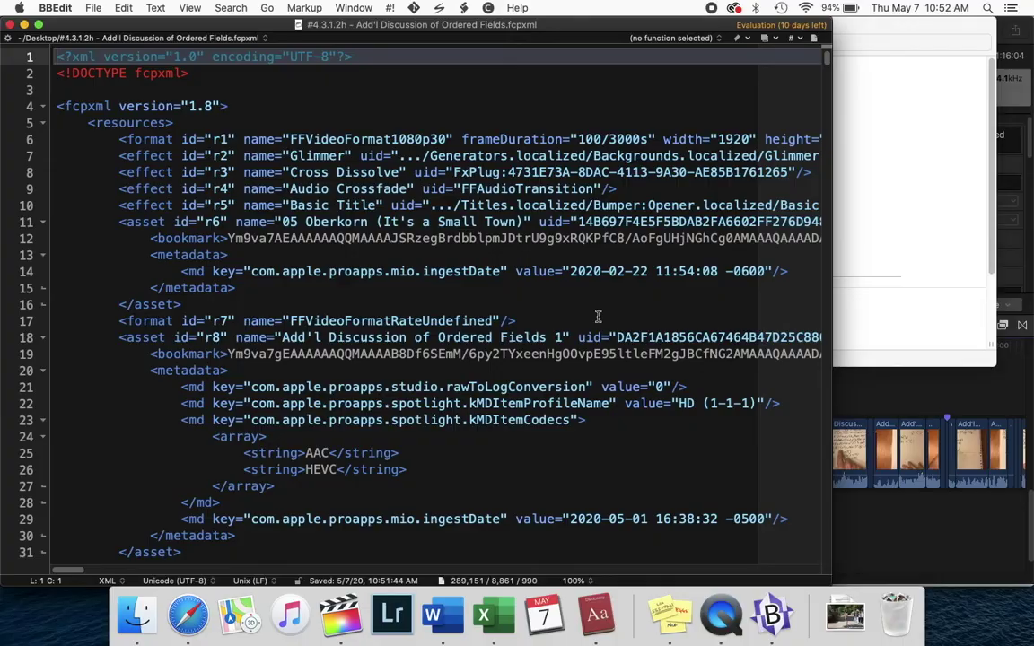
Search the fcpxml for 'marker' and jump through the first three matches
scroll(598, 316, down, 20)
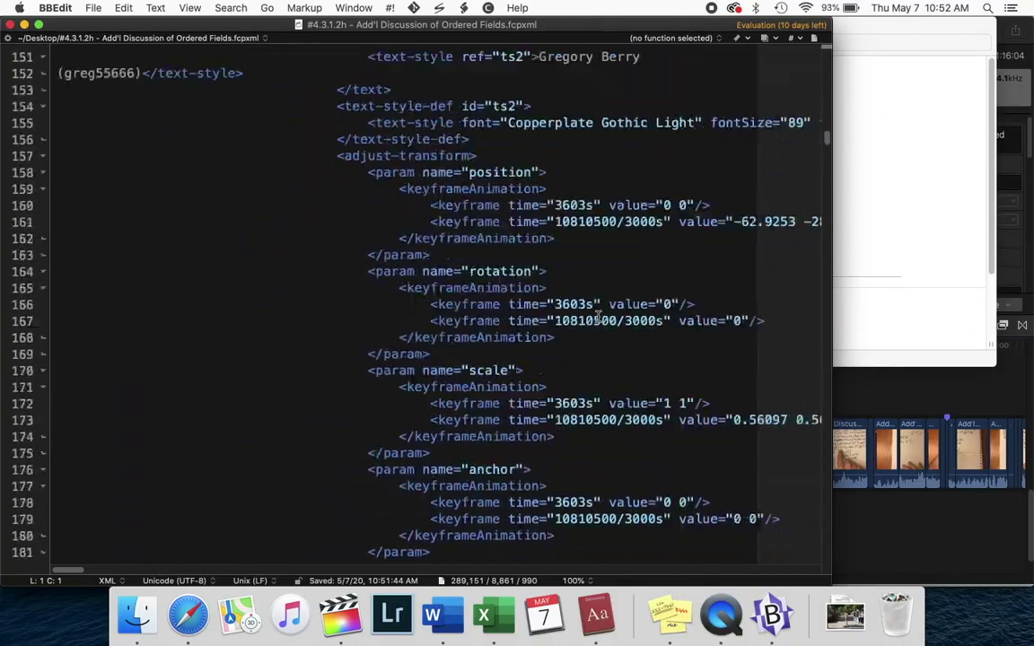
scroll(598, 316, down, 20)
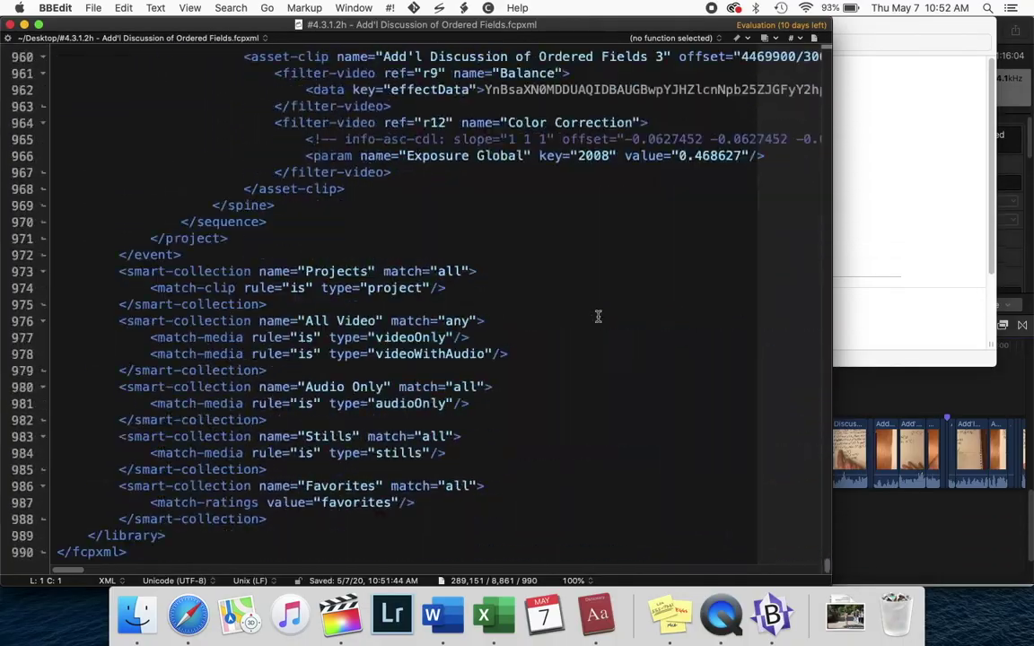
scroll(598, 316, up, 20)
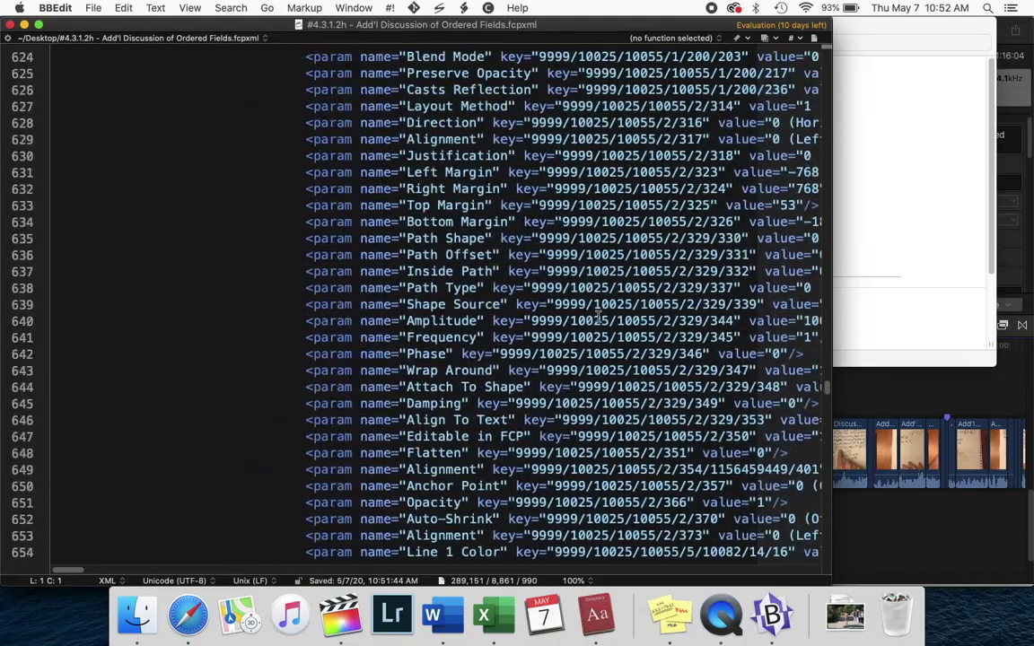
scroll(598, 316, up, 20)
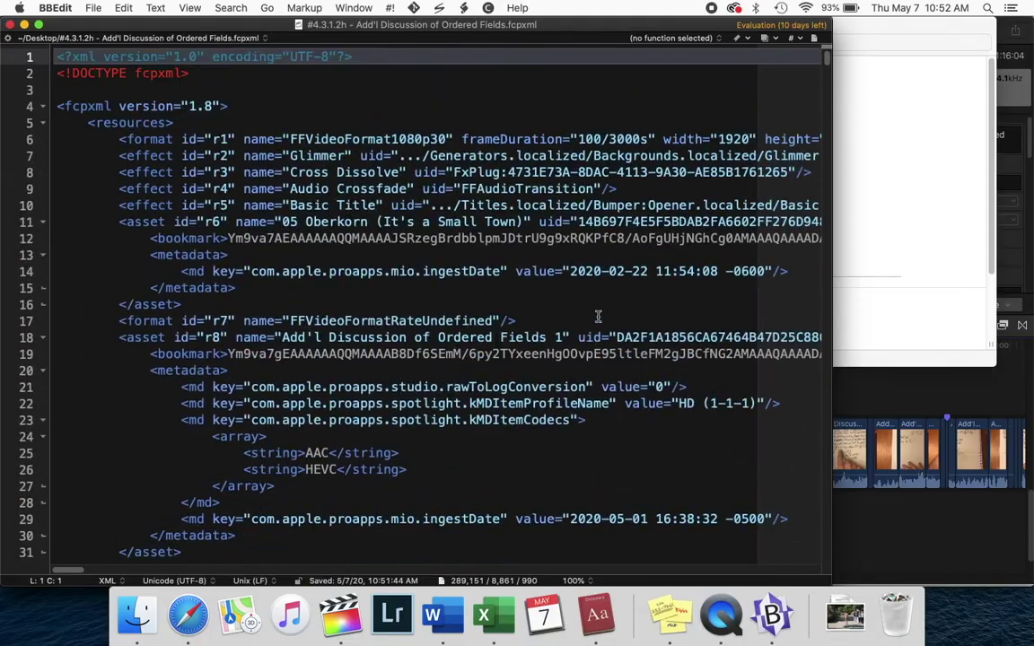
key(super+f)
text(marker)
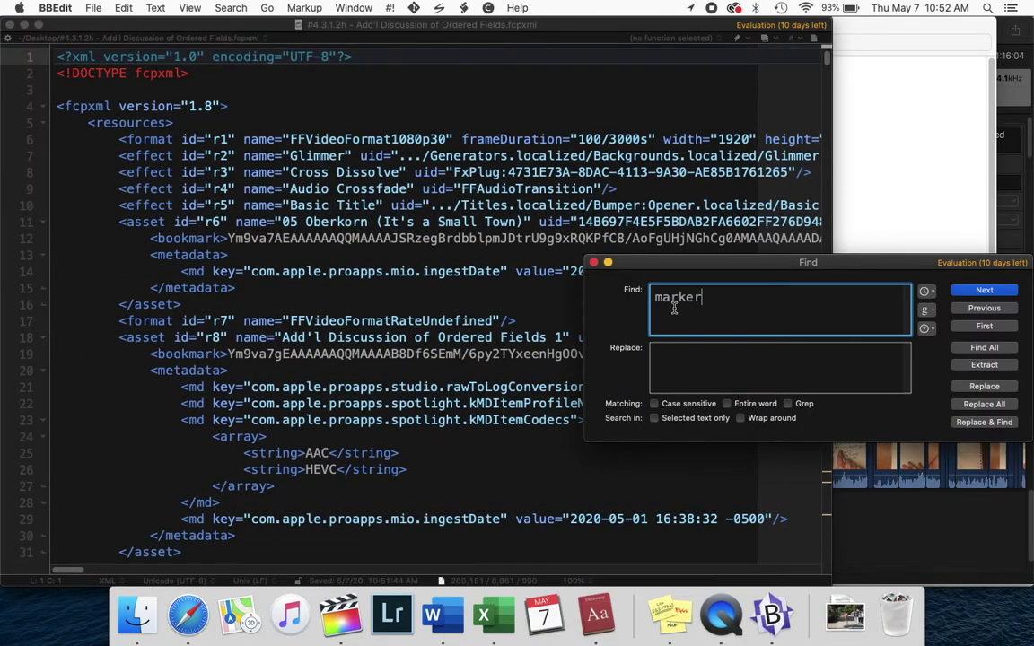
click(984, 291)
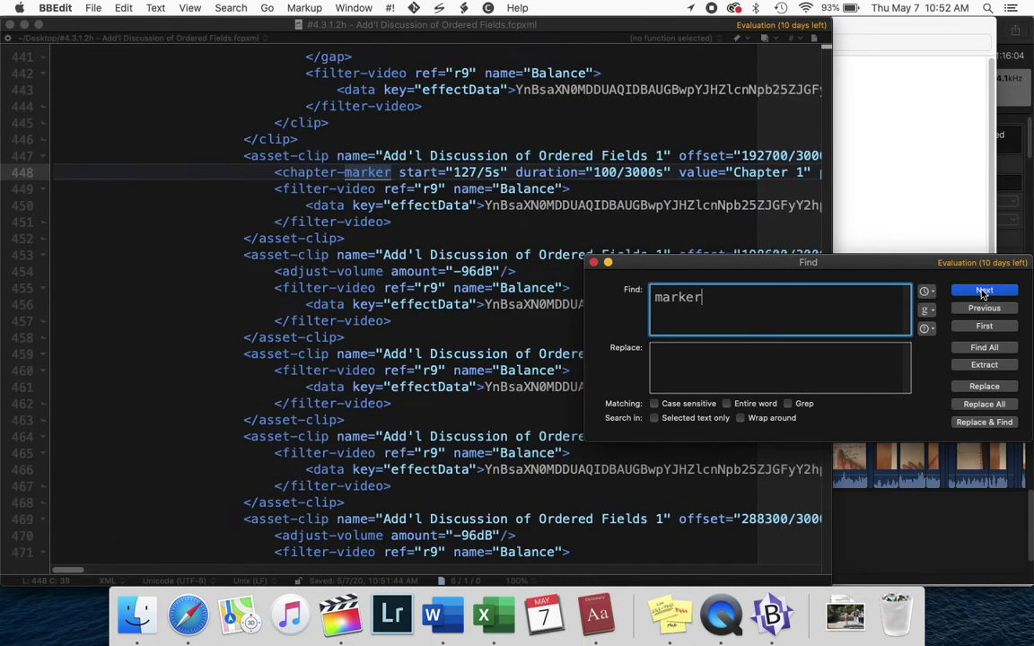
click(984, 291)
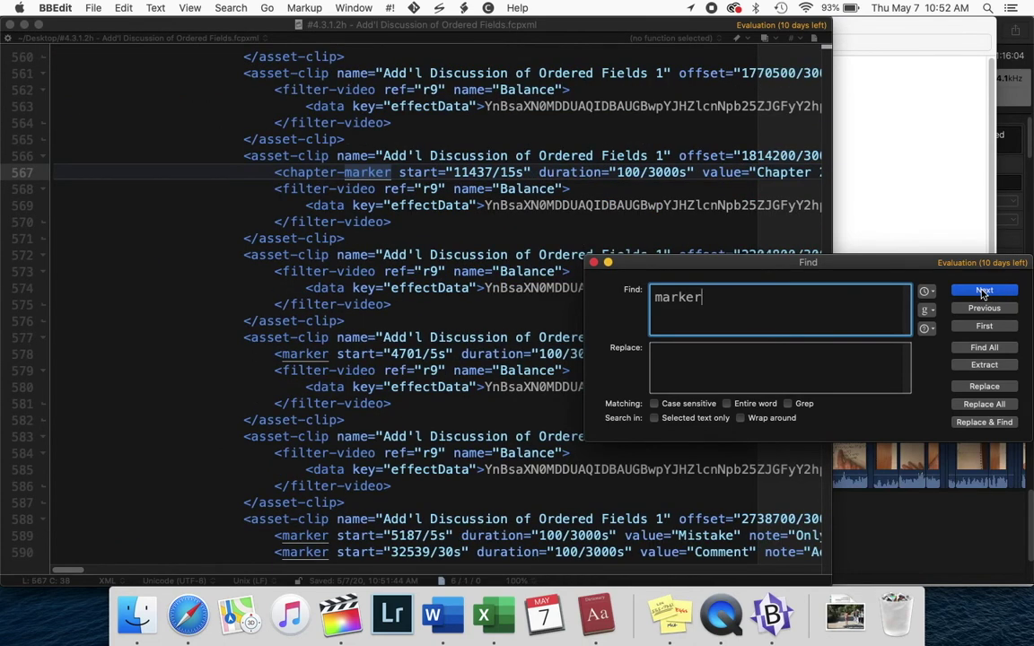
click(984, 290)
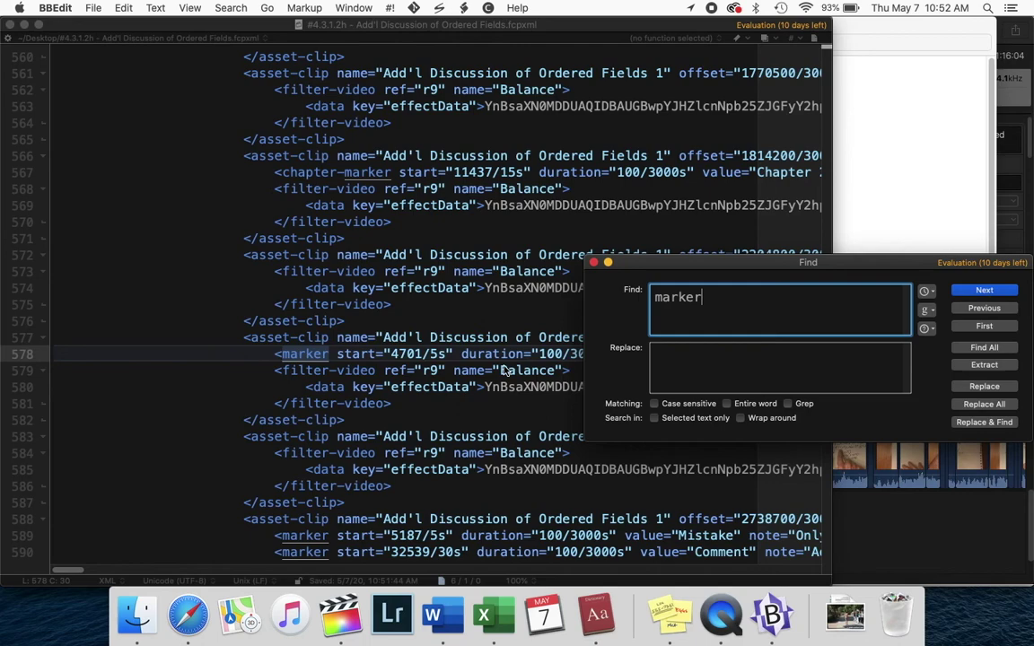
Keep stepping through the remaining 'marker' matches down to the Mistake marker
scroll(426, 341, down, 6)
scroll(473, 377, up, 5)
scroll(472, 378, down, 3)
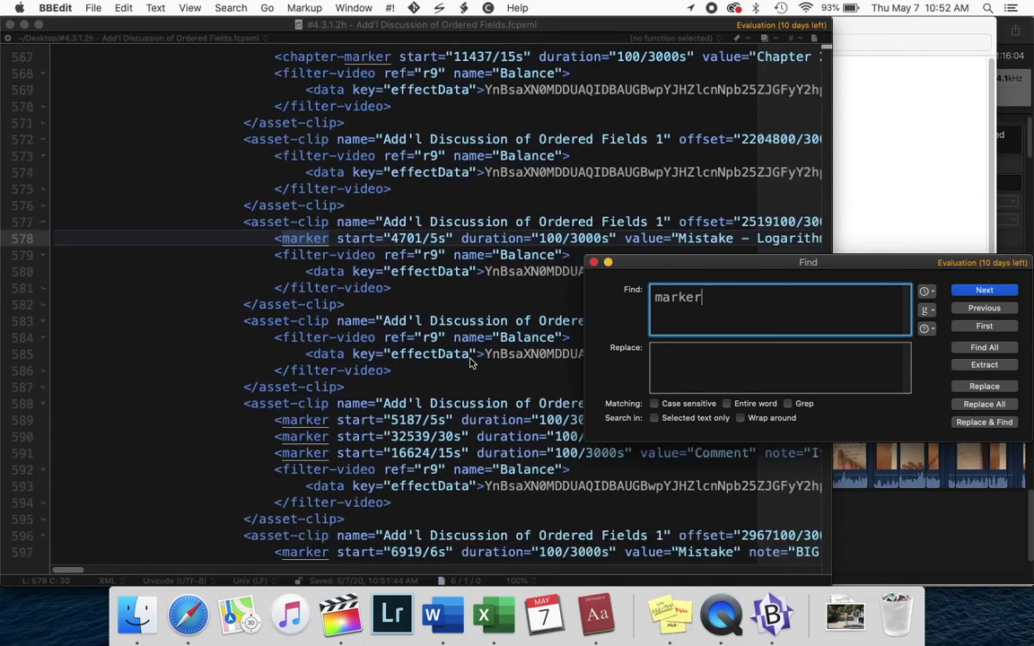
click(985, 291)
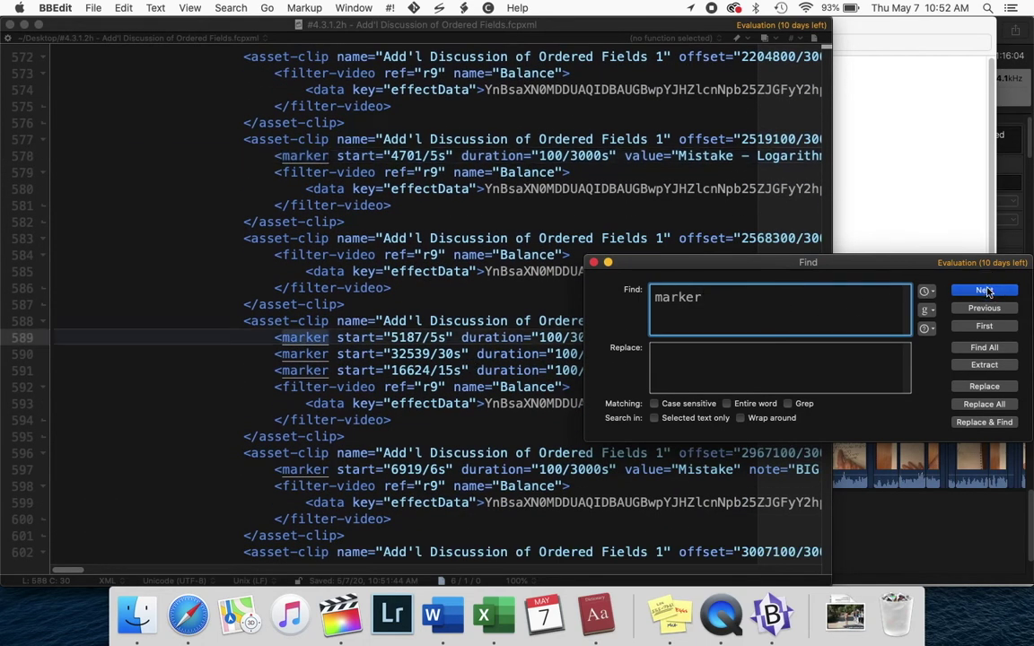
click(985, 290)
click(985, 290)
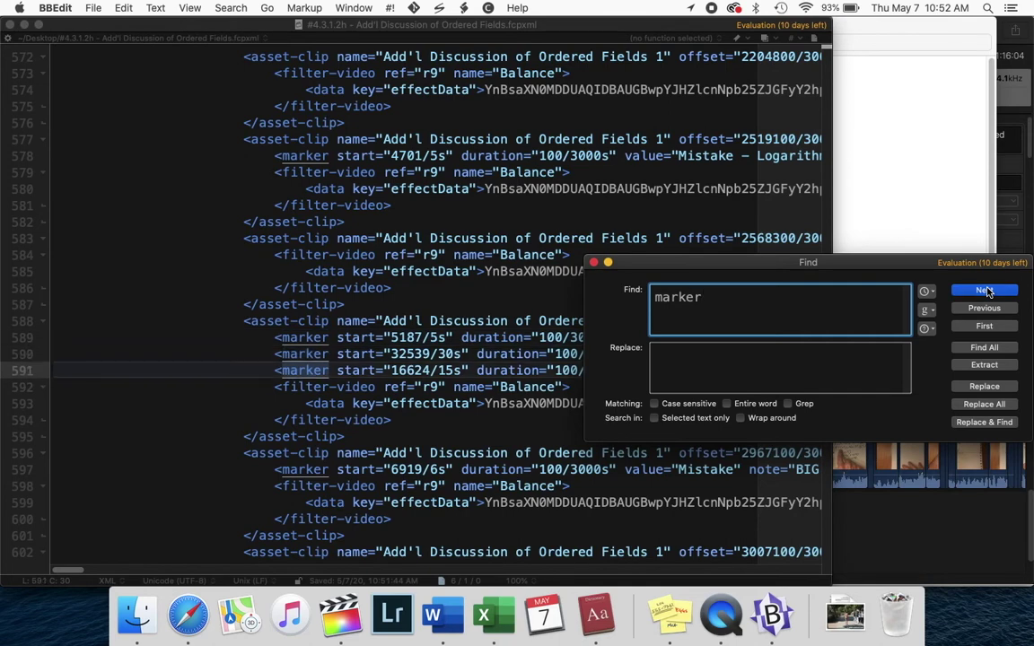
click(985, 290)
Select the asset-clip block on lines 596–601 that holds the Mistake marker
scroll(384, 381, down, 6)
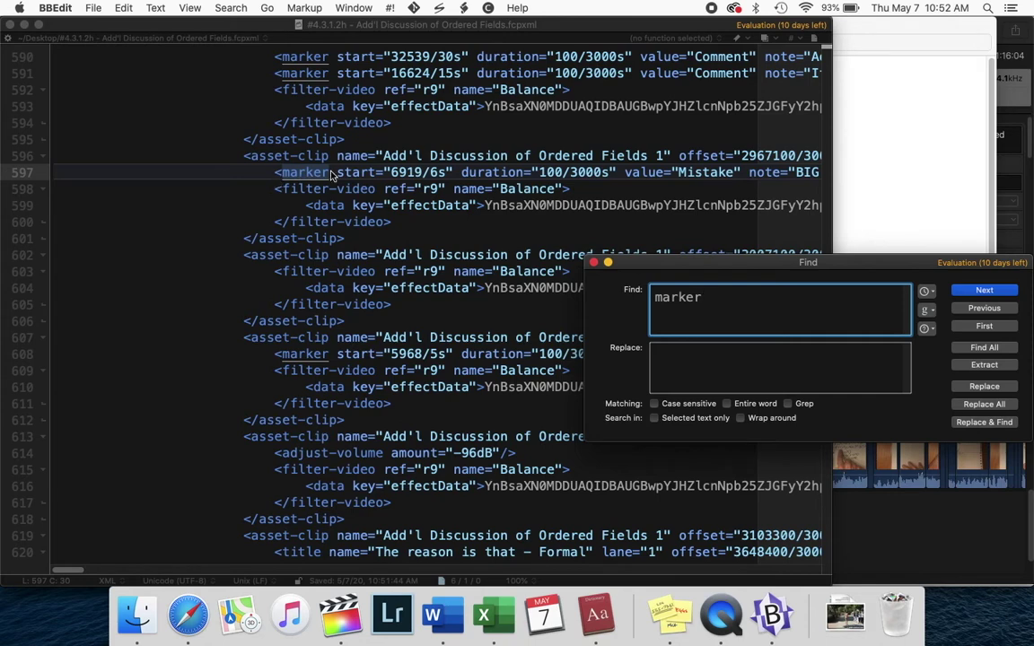
click(283, 171)
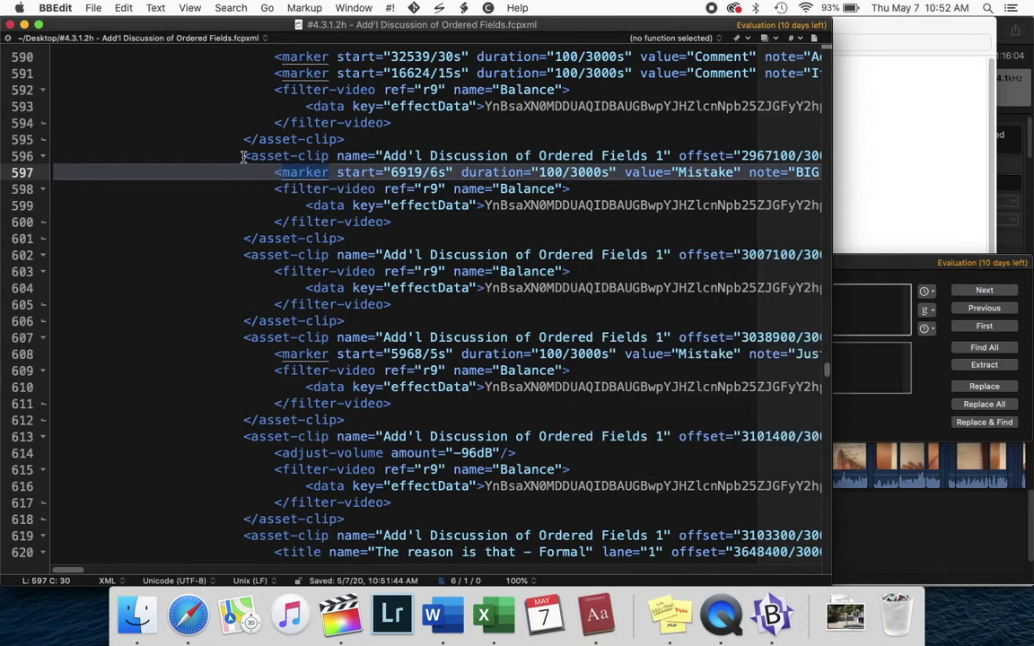
click(258, 157)
drag(258, 156, 374, 240)
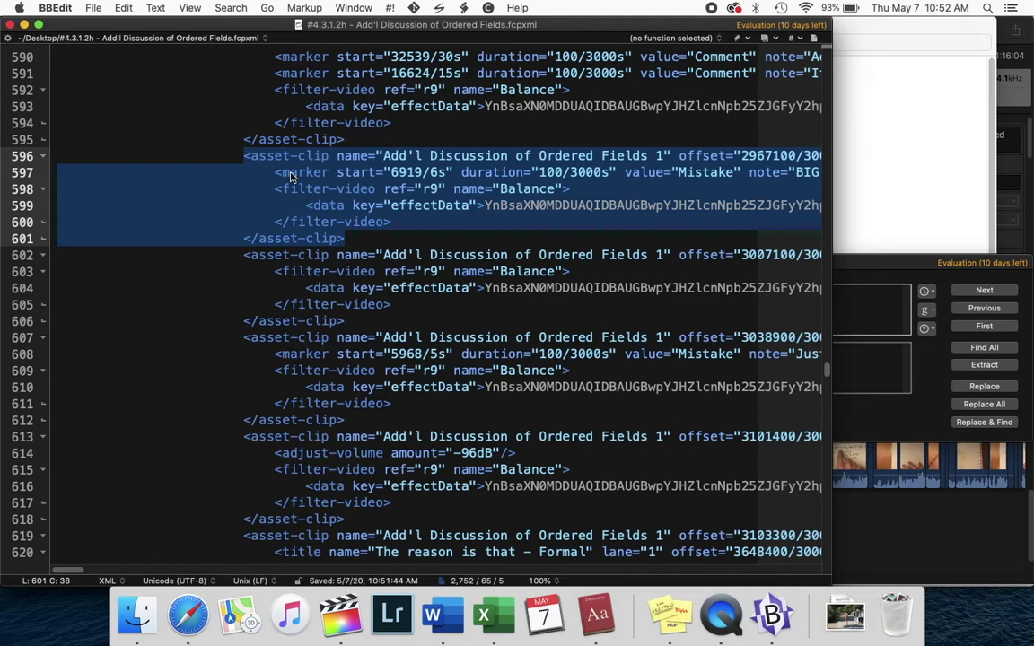
Close the BBEdit windows and select all 13 markers in Final Cut Pro's index, starting at Chapter 1
key(super+w)
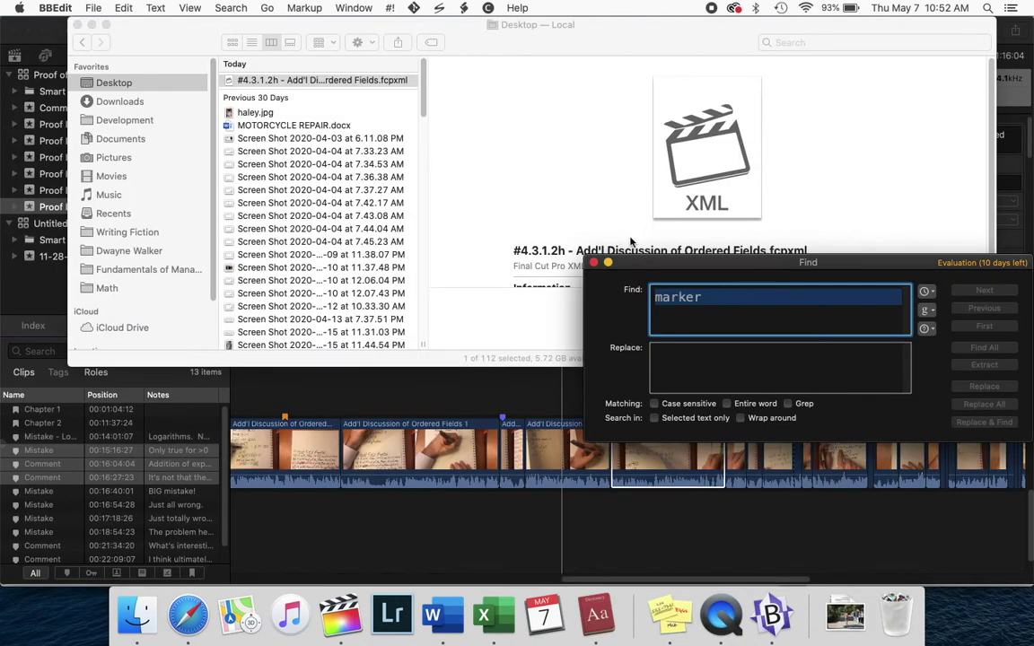
key(super+w)
click(512, 517)
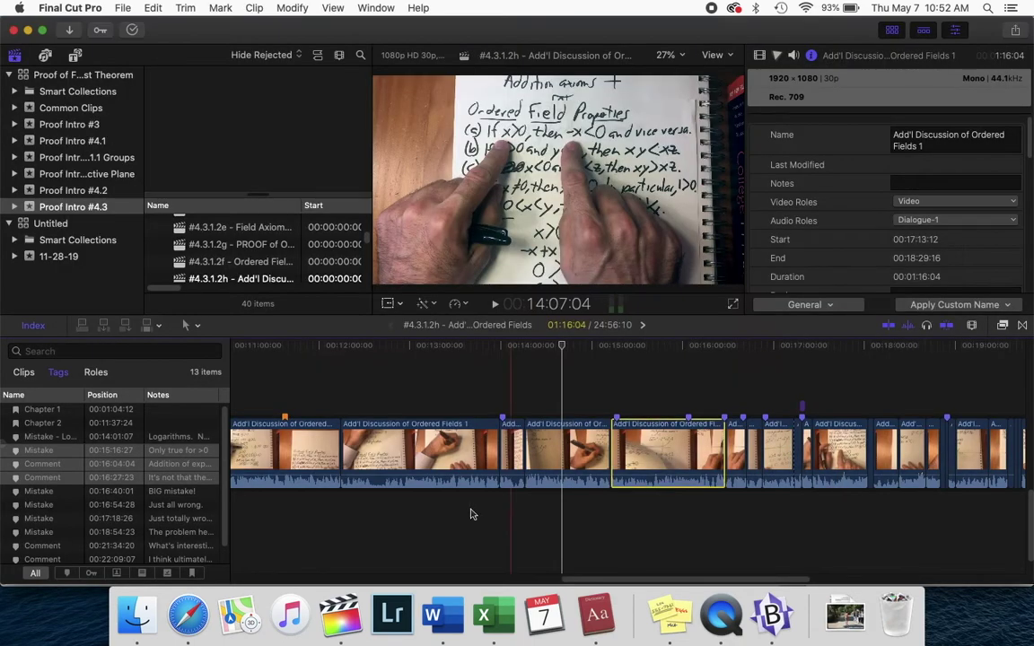
click(40, 413)
scroll(31, 559, down, 2)
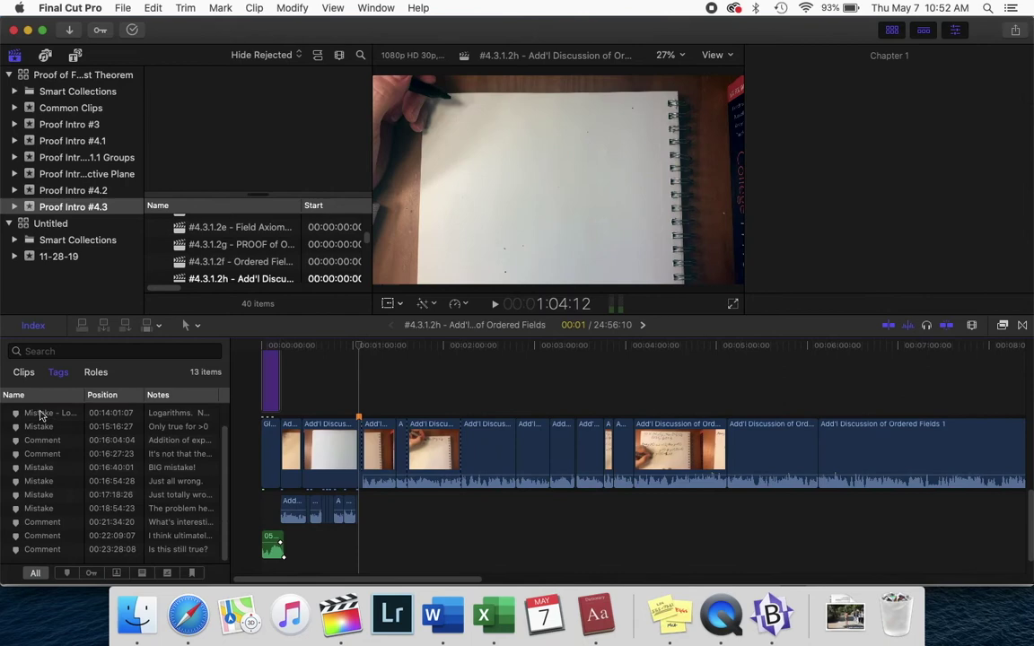
key(super+a)
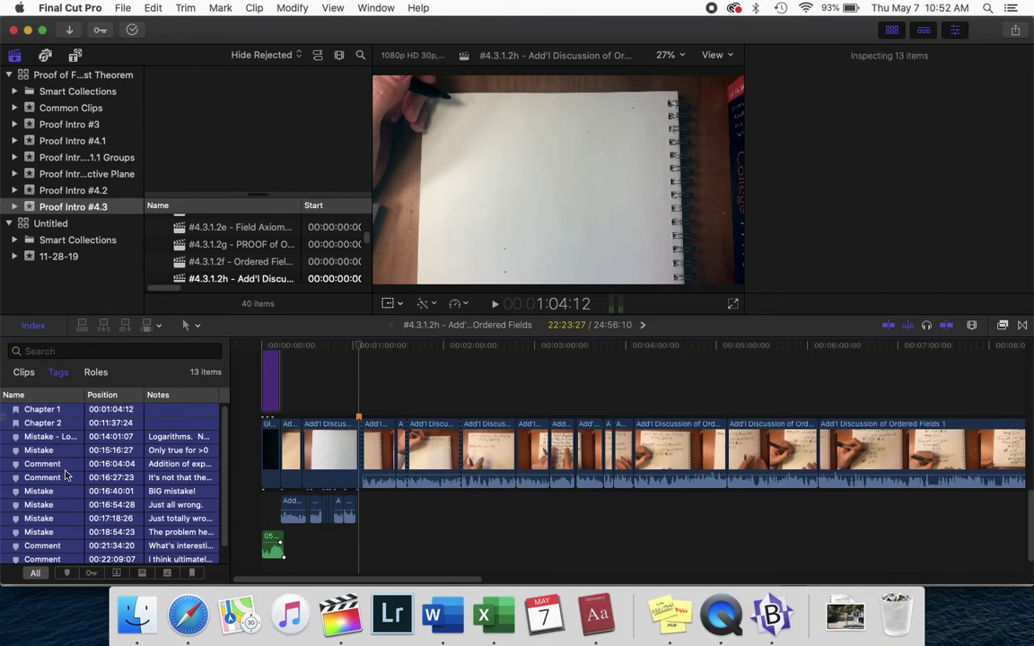
Create Untitled Project 1 with default settings and paste the 13 copied markers onto a gap clip
click(119, 8)
mouse_move(128, 26)
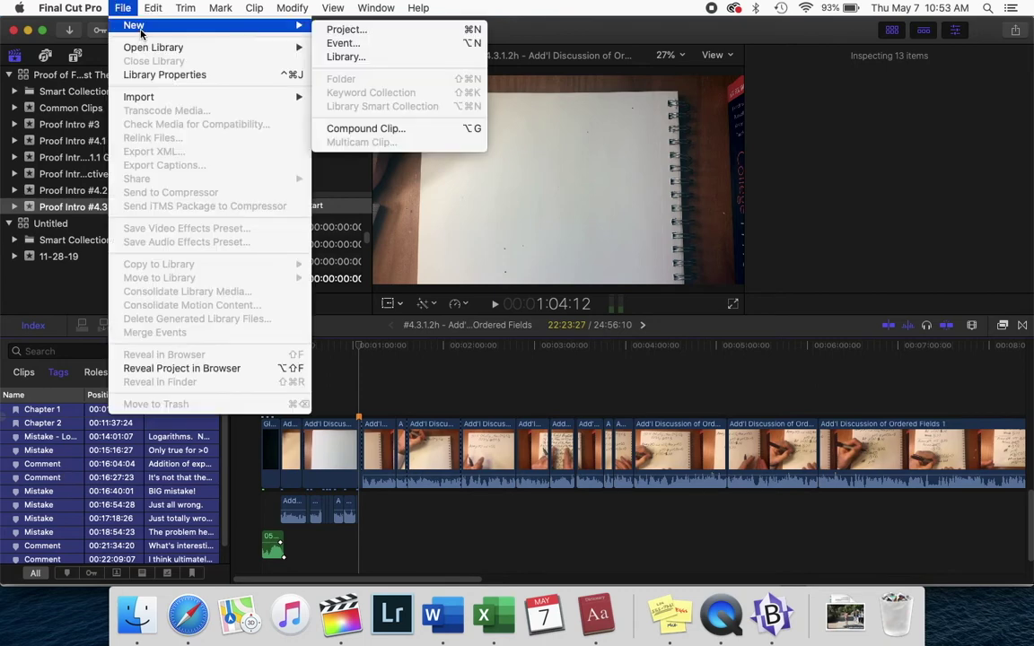
click(352, 29)
click(709, 190)
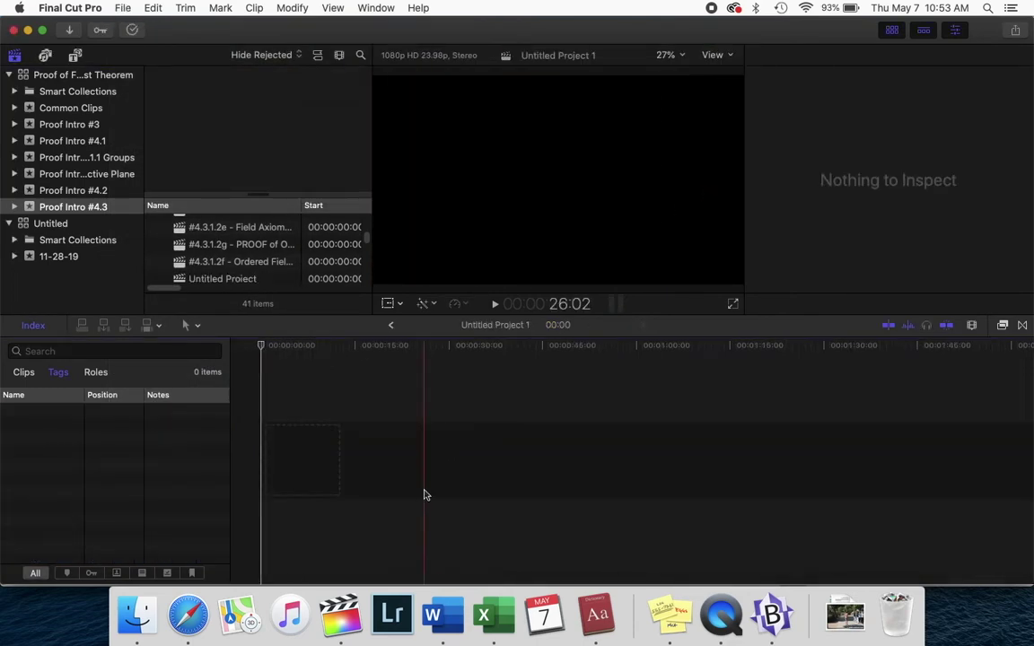
key(e)
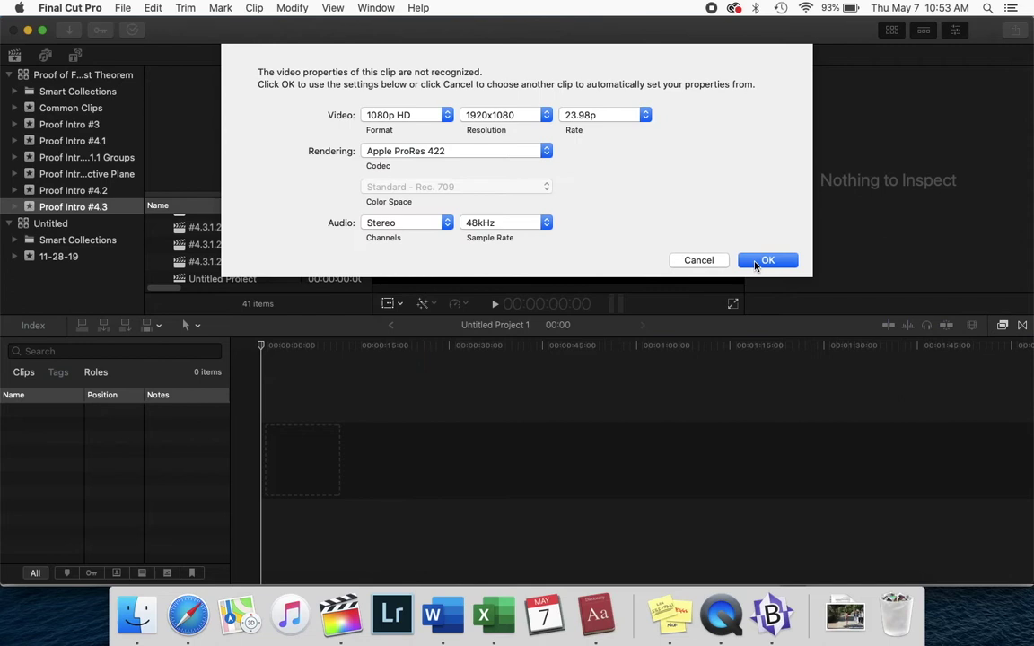
click(765, 261)
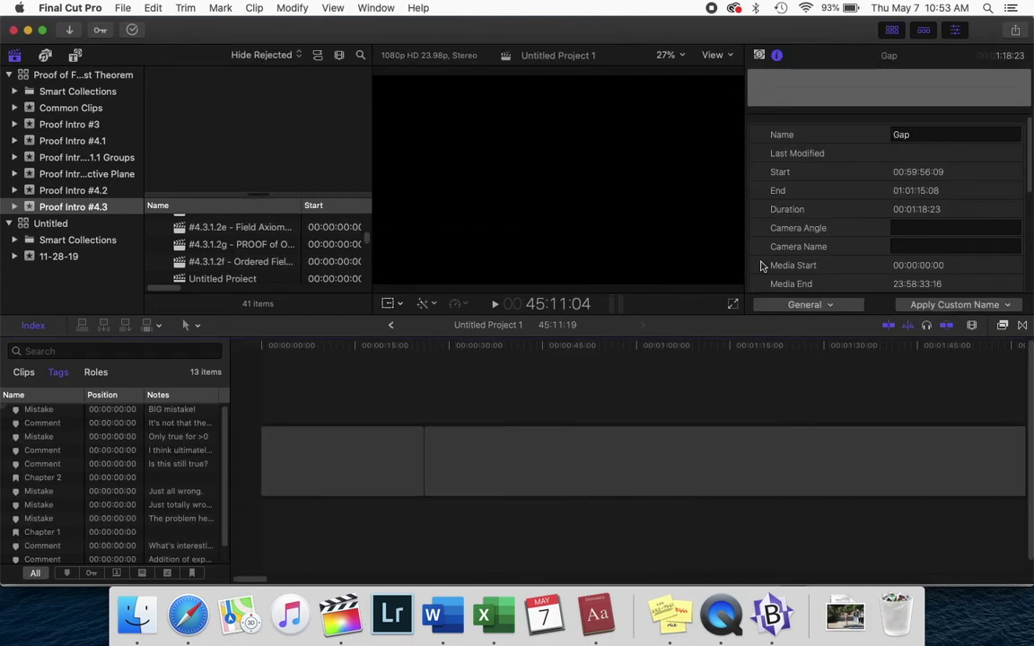
scroll(538, 536, right, 10)
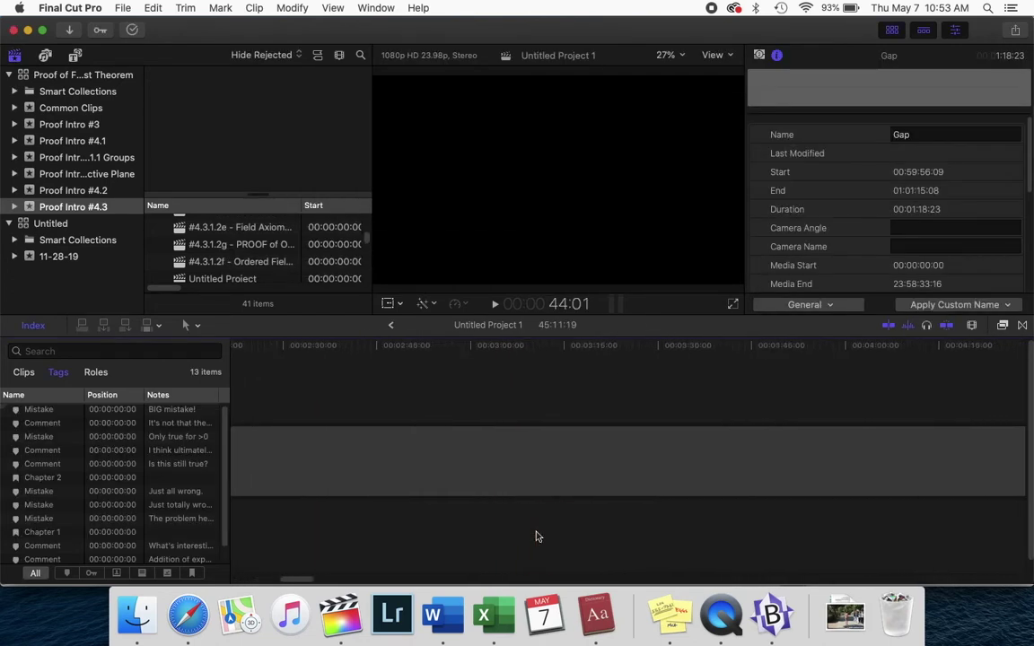
scroll(538, 537, left, 10)
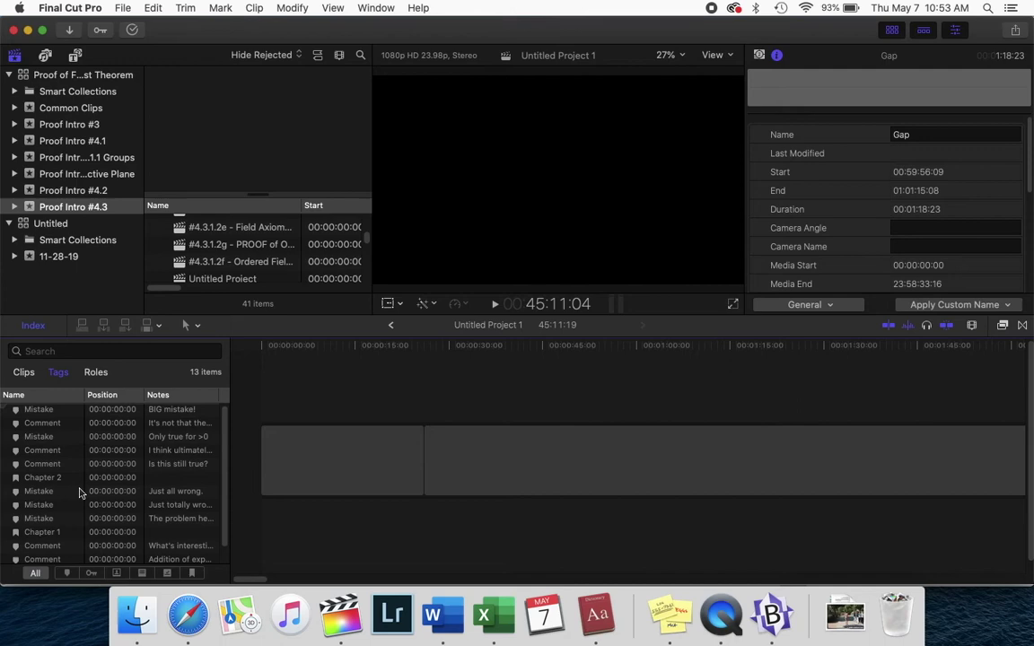
Export Untitled Project 1 as XML named Markers Only to the Desktop
click(121, 7)
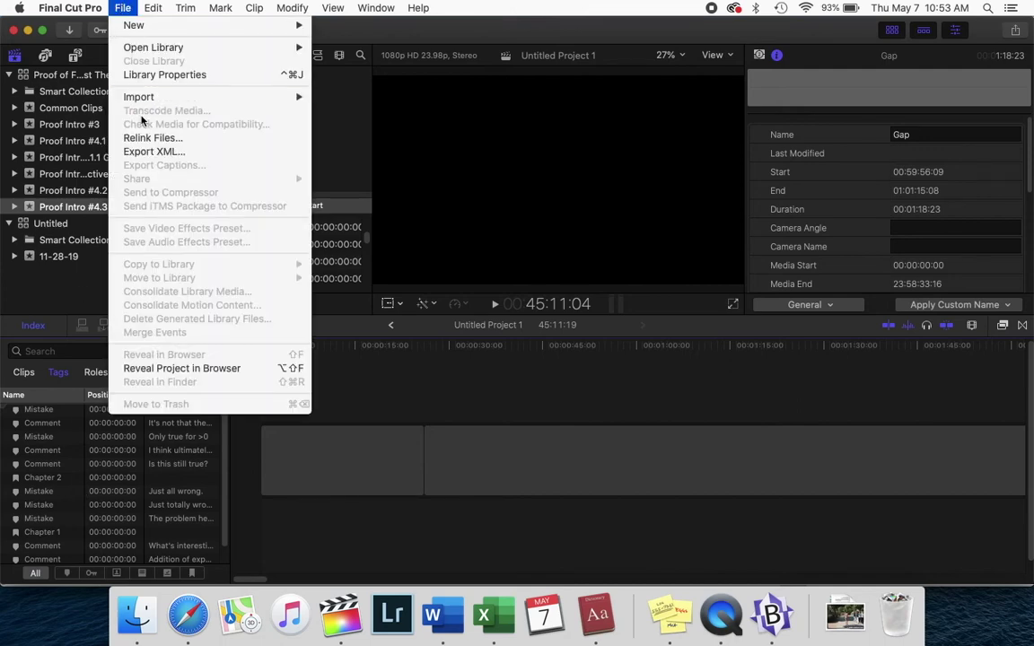
click(153, 151)
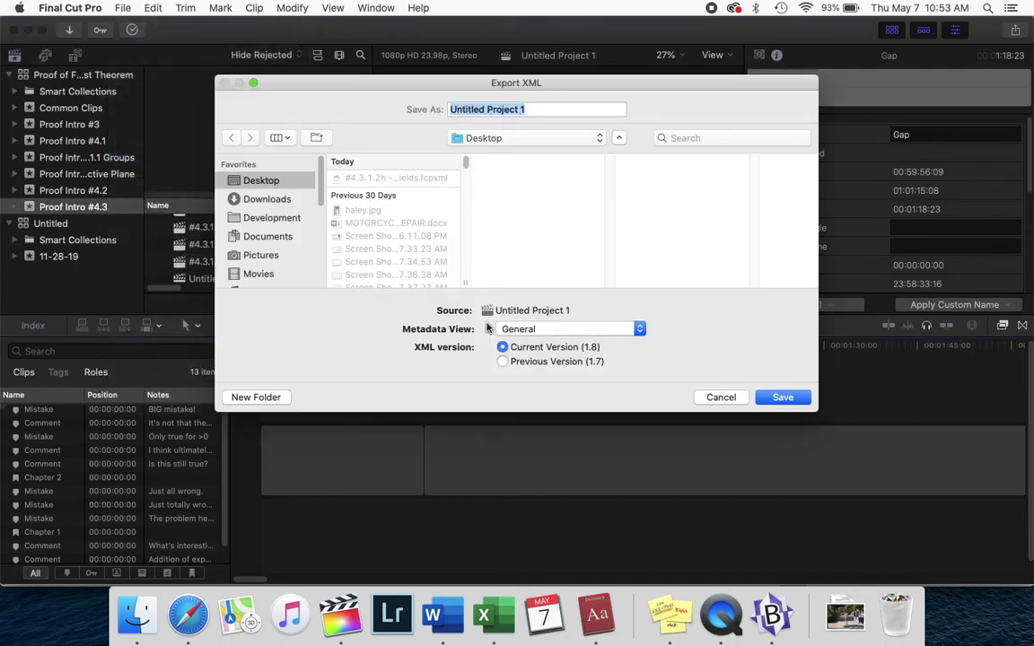
text(Markers Only)
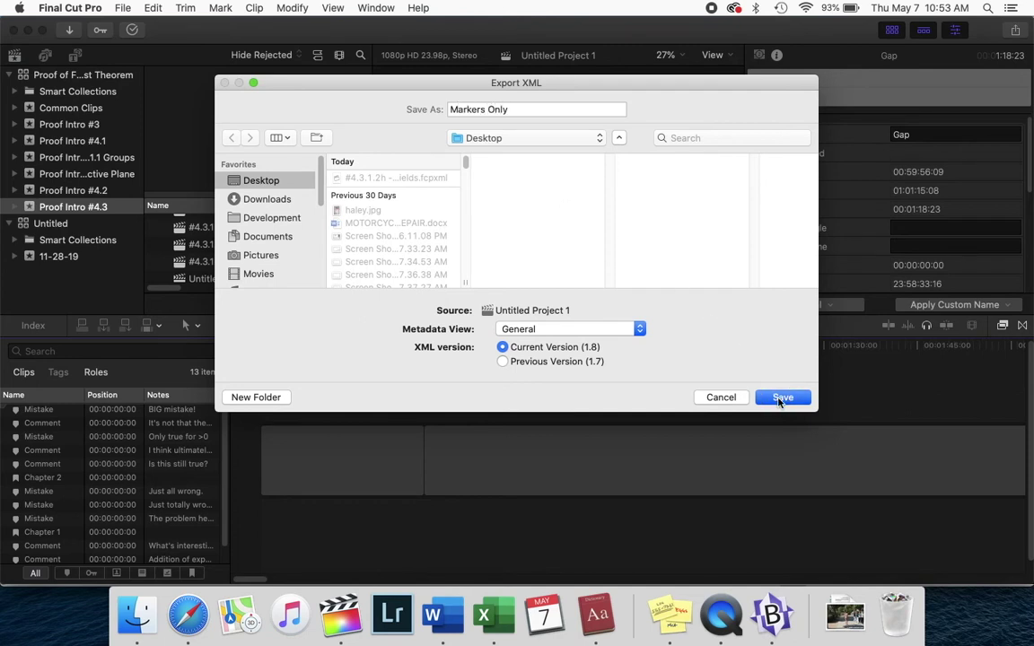
click(781, 398)
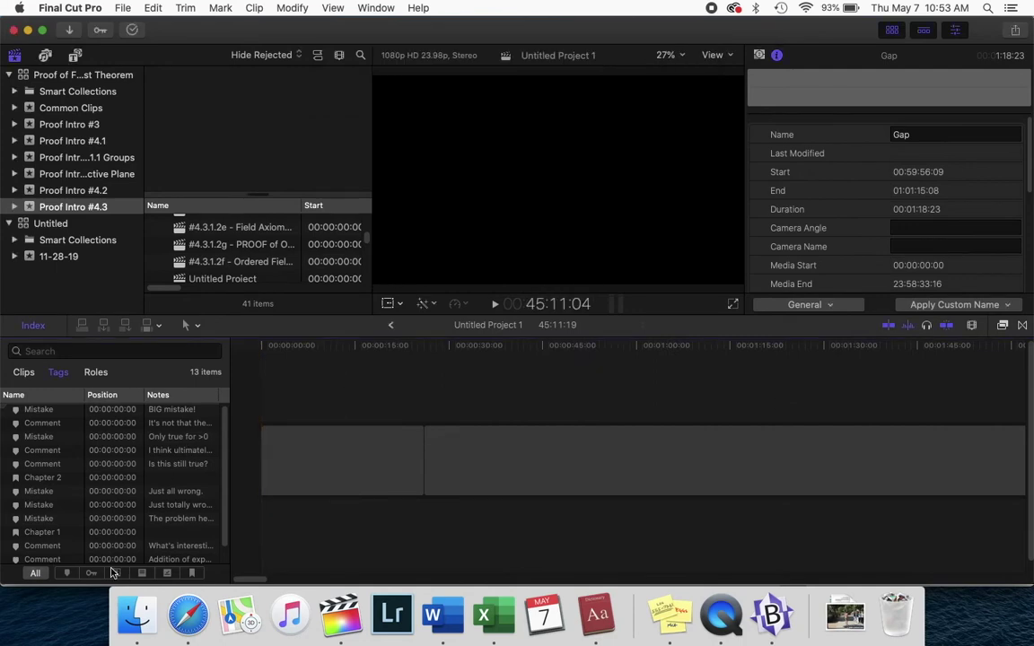
Open Markers Only.fcpxml from the Desktop in BBEdit
click(137, 615)
click(271, 95)
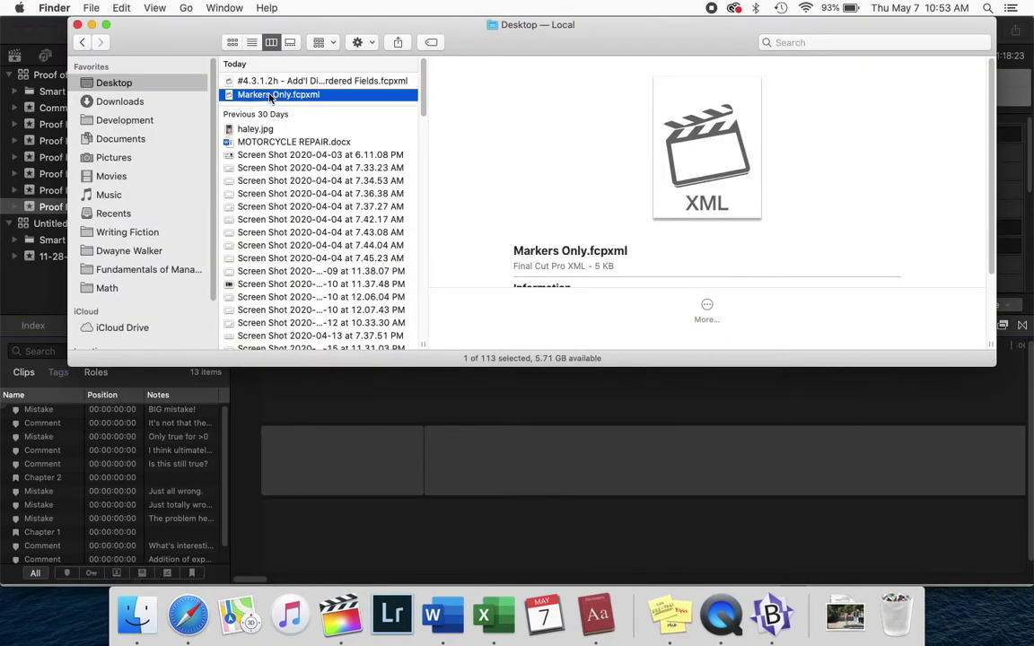
right_click(271, 97)
mouse_move(382, 114)
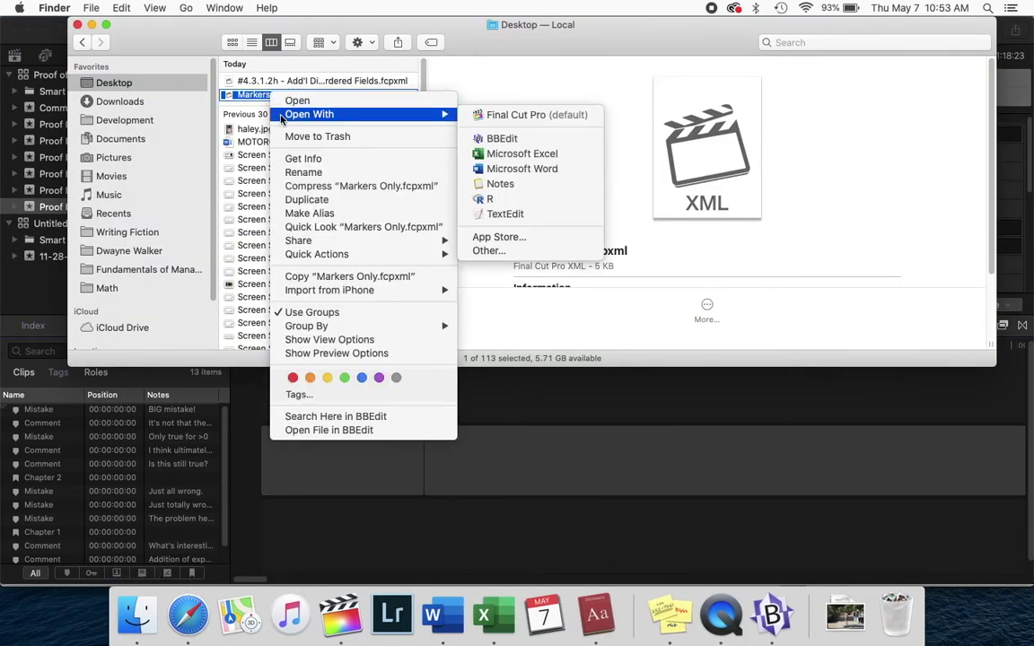
click(474, 141)
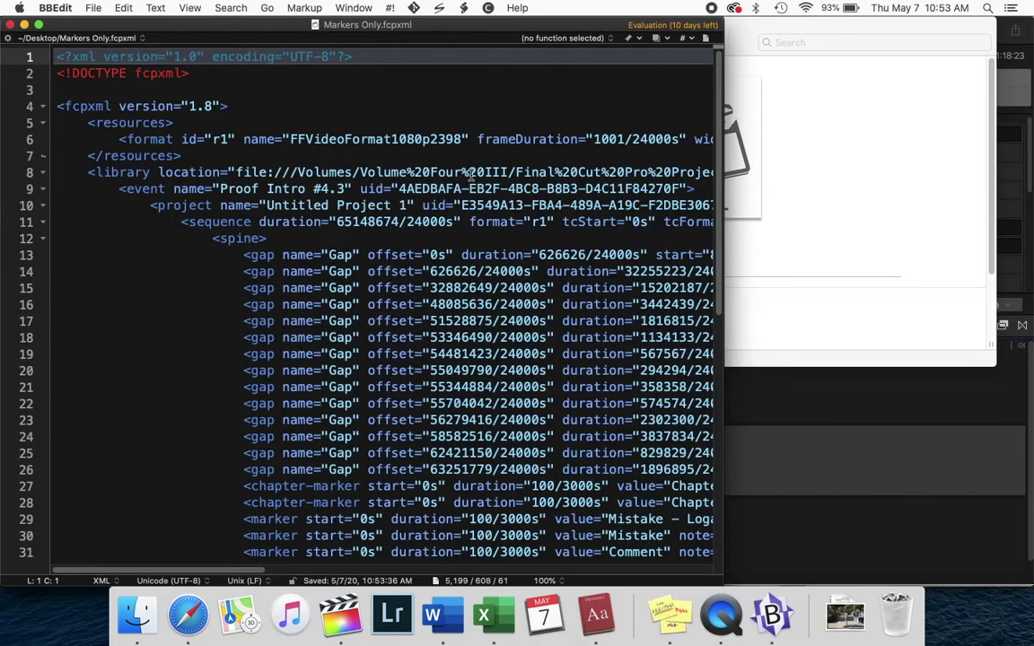
Look over Markers Only.fcpxml and select the spine block, lines 12 to 26
scroll(395, 385, down, 10)
scroll(395, 385, up, 10)
scroll(395, 385, down, 5)
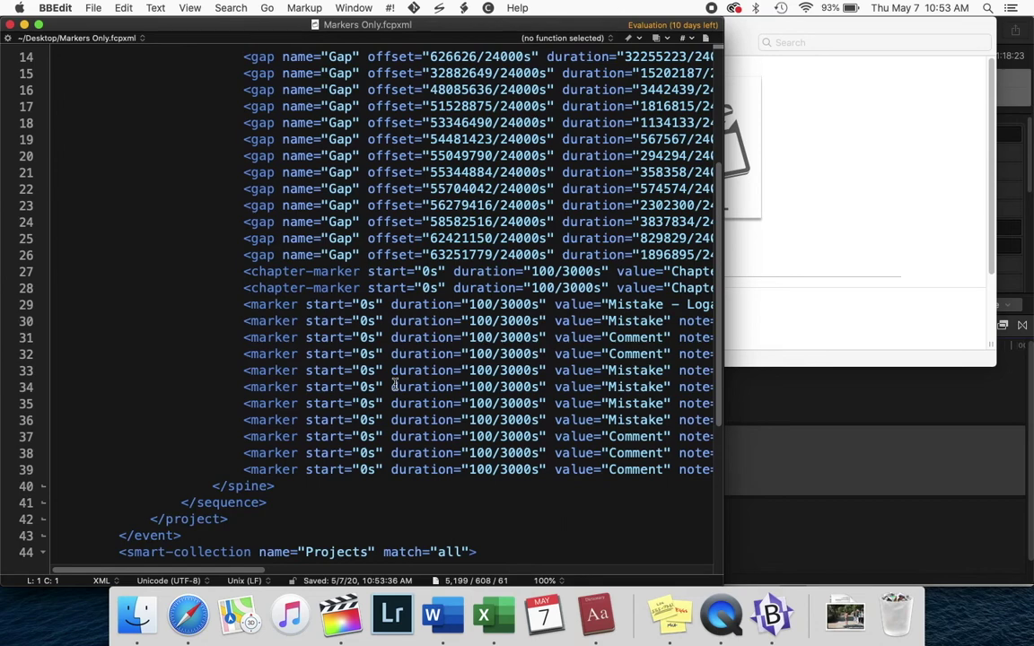
scroll(395, 384, up, 5)
scroll(395, 384, down, 3)
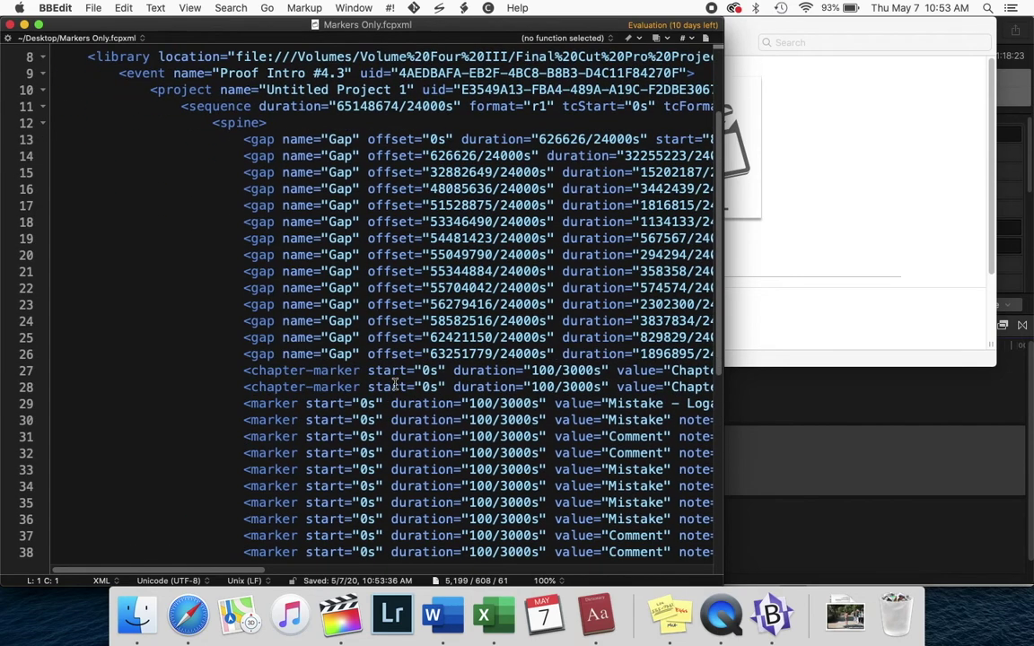
scroll(395, 385, up, 1)
scroll(395, 385, up, 1)
drag(56, 171, 53, 399)
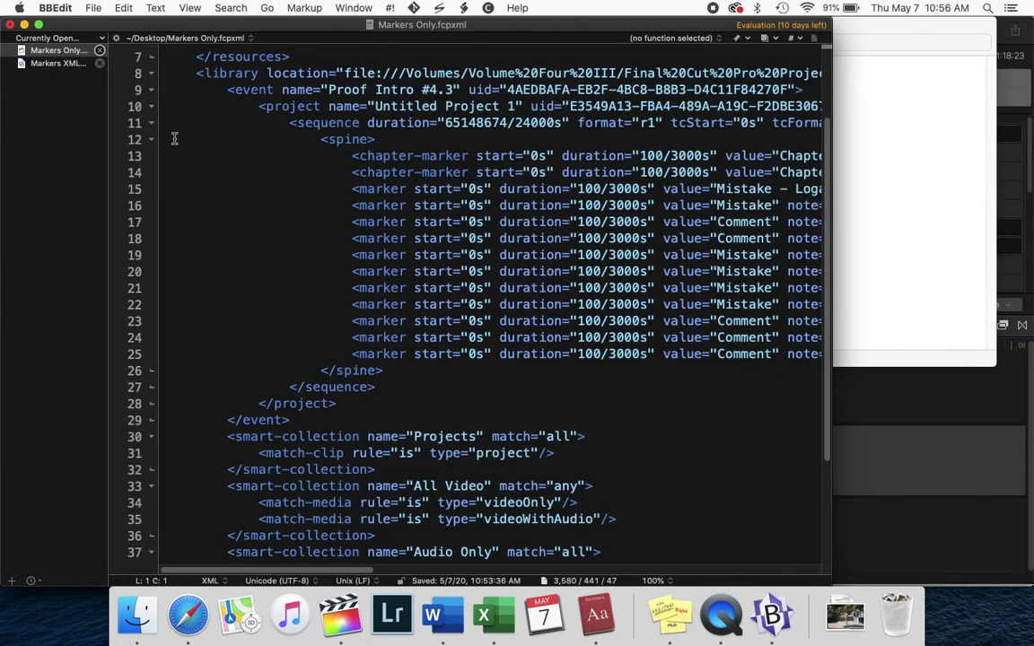
drag(165, 139, 166, 386)
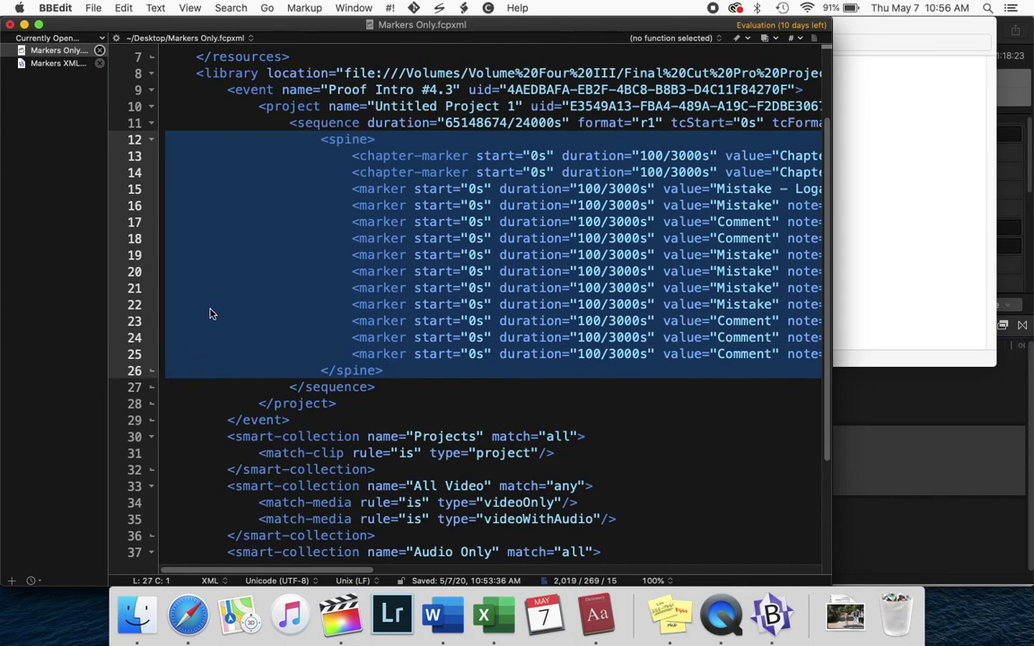
Delete the two chapter-marker lines and select the trimmed spine block with its 11 markers
click(396, 142)
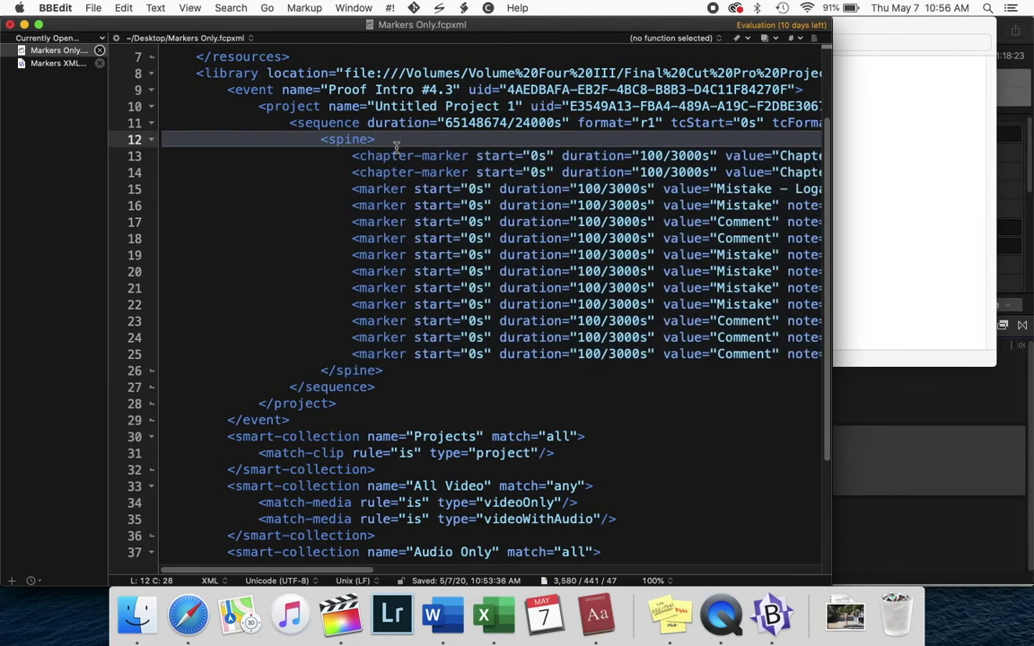
key(Right)
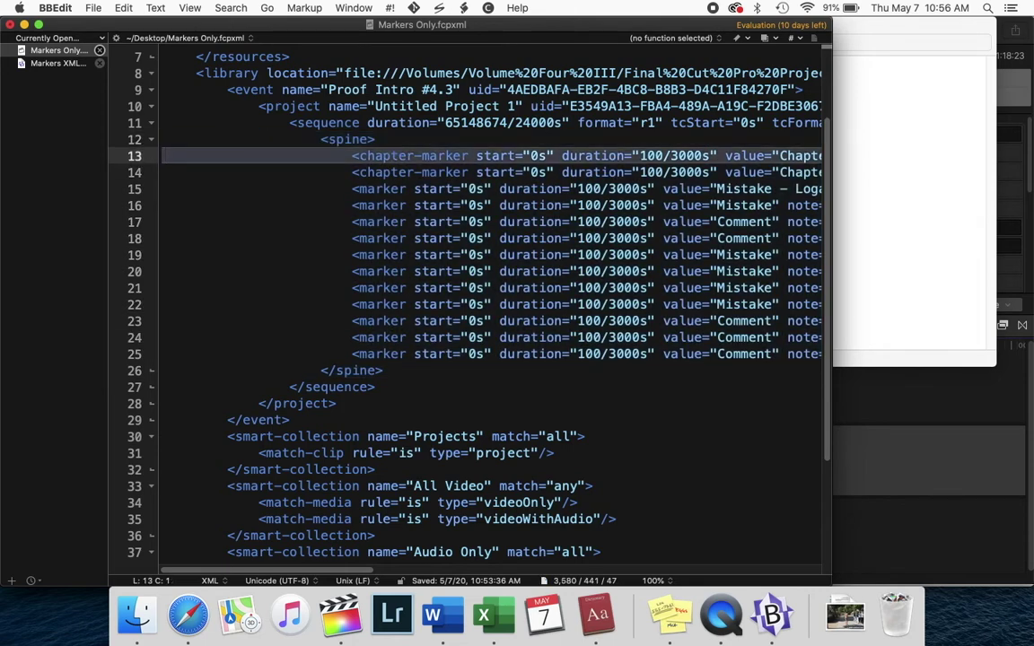
key(shift+Down)
key(shift+Down)
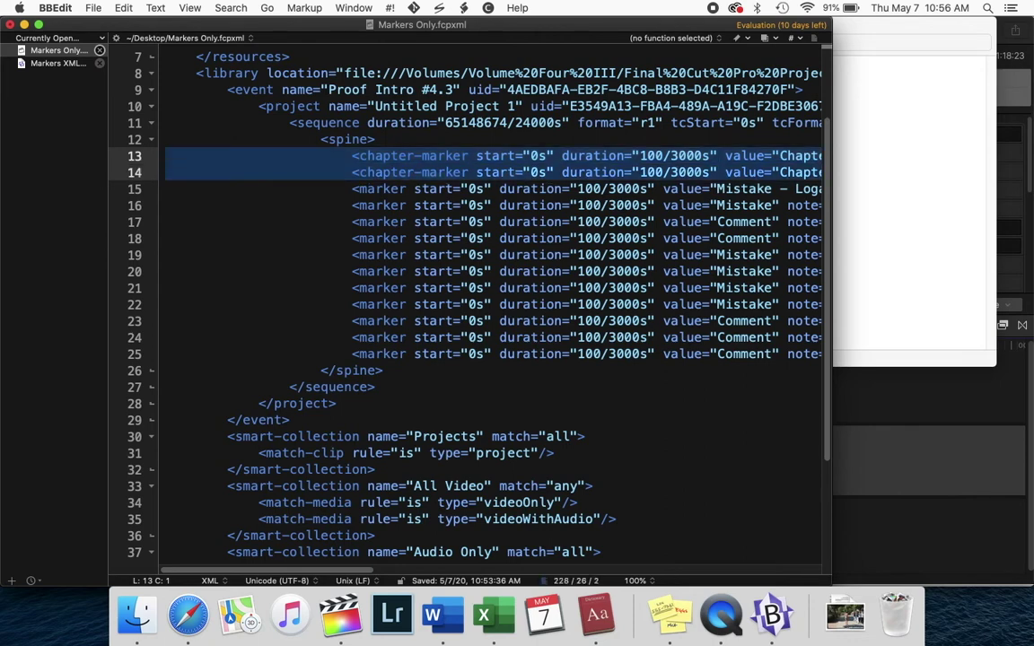
key(BackSpace)
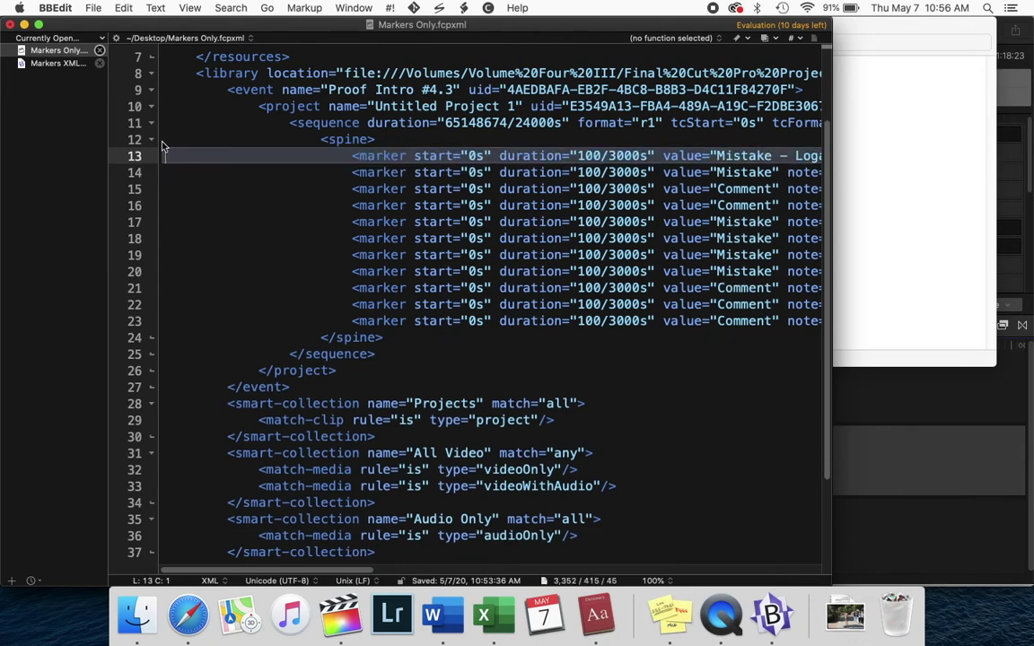
drag(161, 140, 168, 348)
key(super+c)
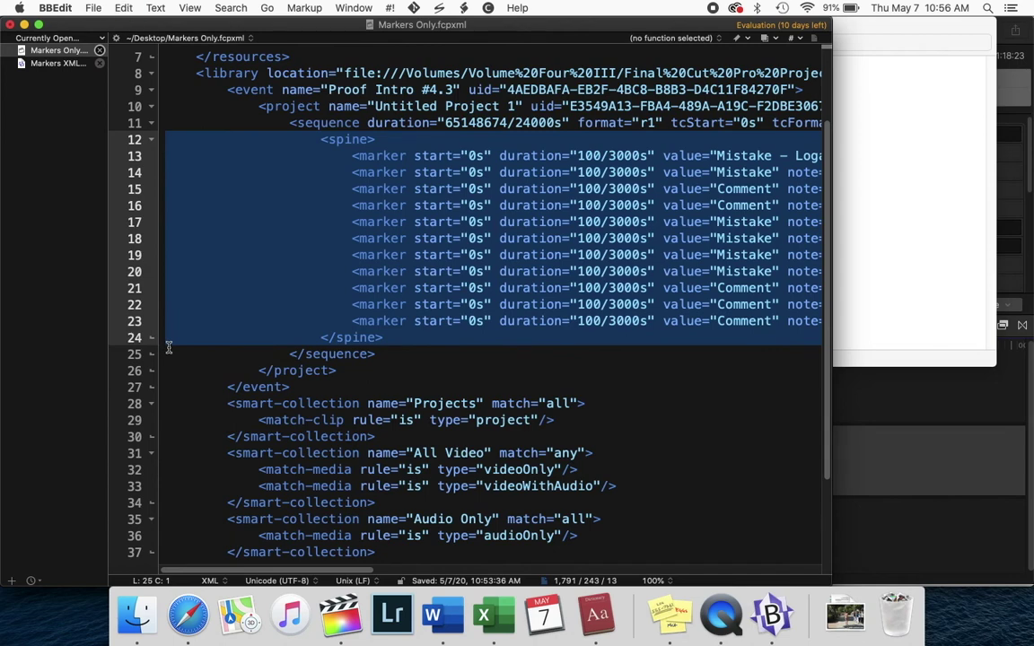
Paste the spine block into a new document and save it as Markers XML.xml on the Desktop
key(super+n)
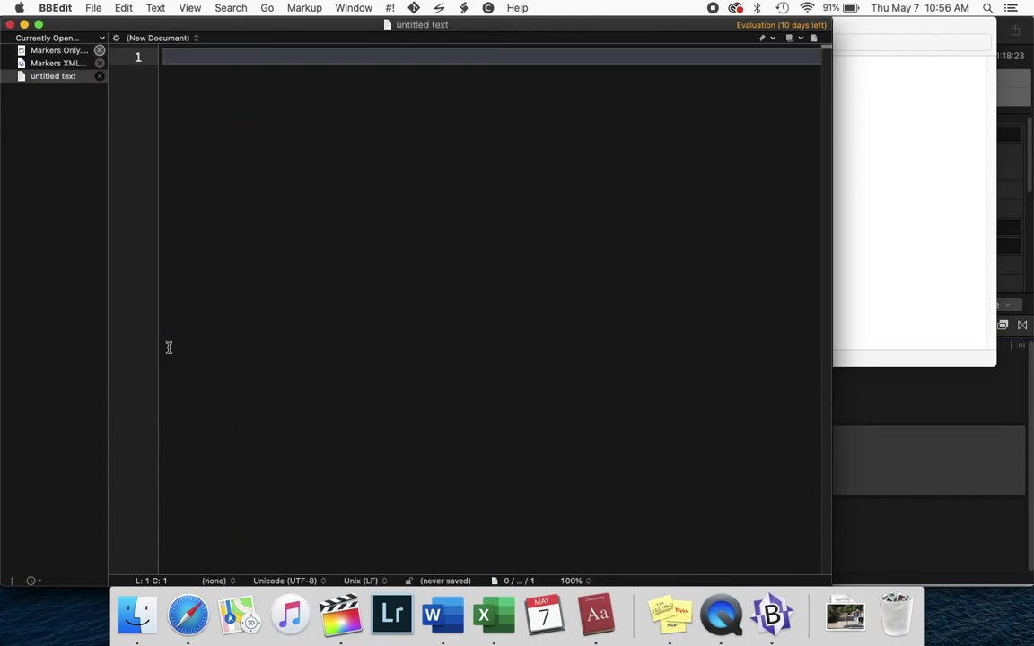
key(super+v)
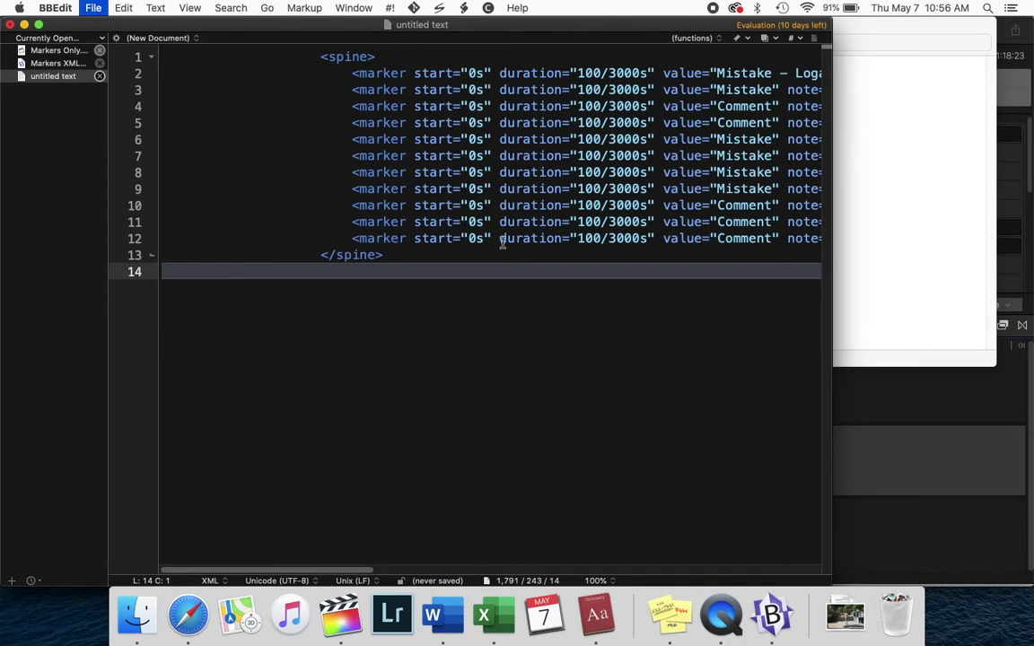
key(super+s)
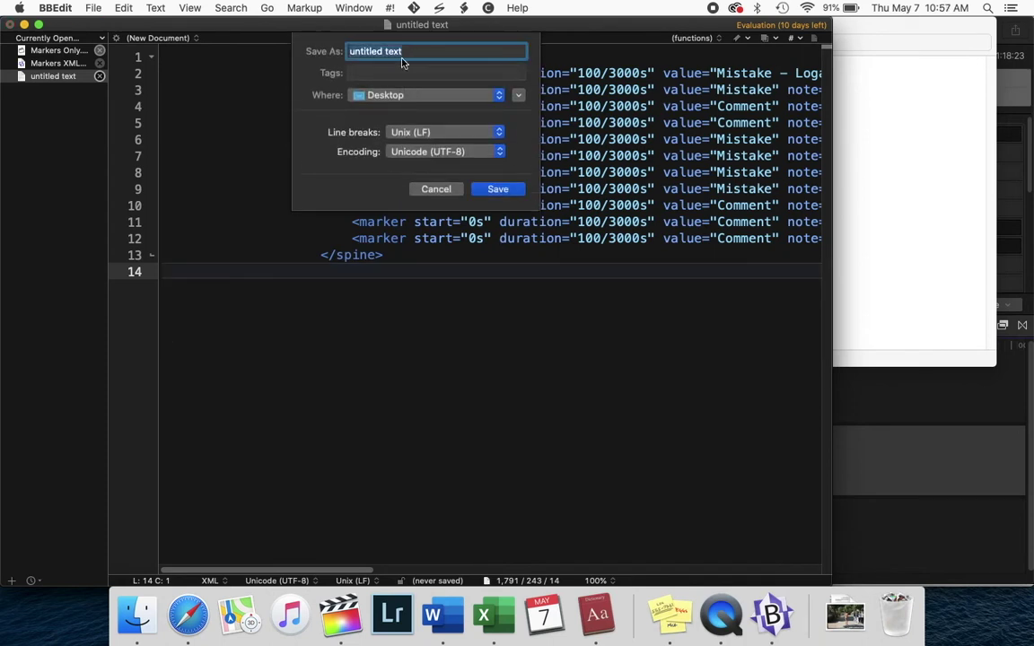
text(Markers XML.xml)
click(499, 191)
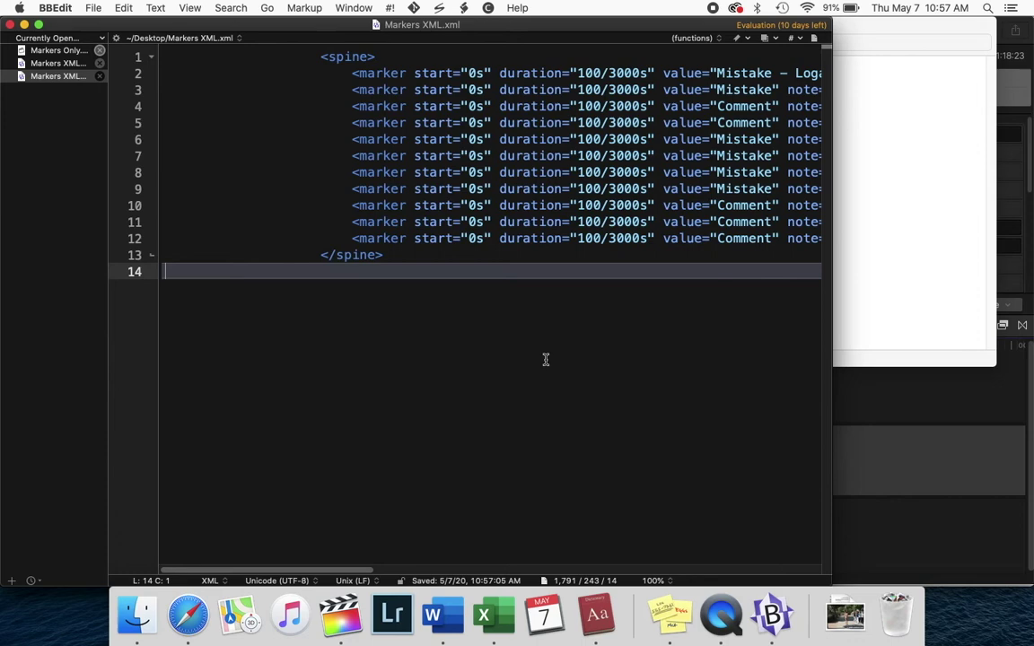
Close all documents, discarding the edits to Markers Only.fcpxml
key(super+w)
key(super+w)
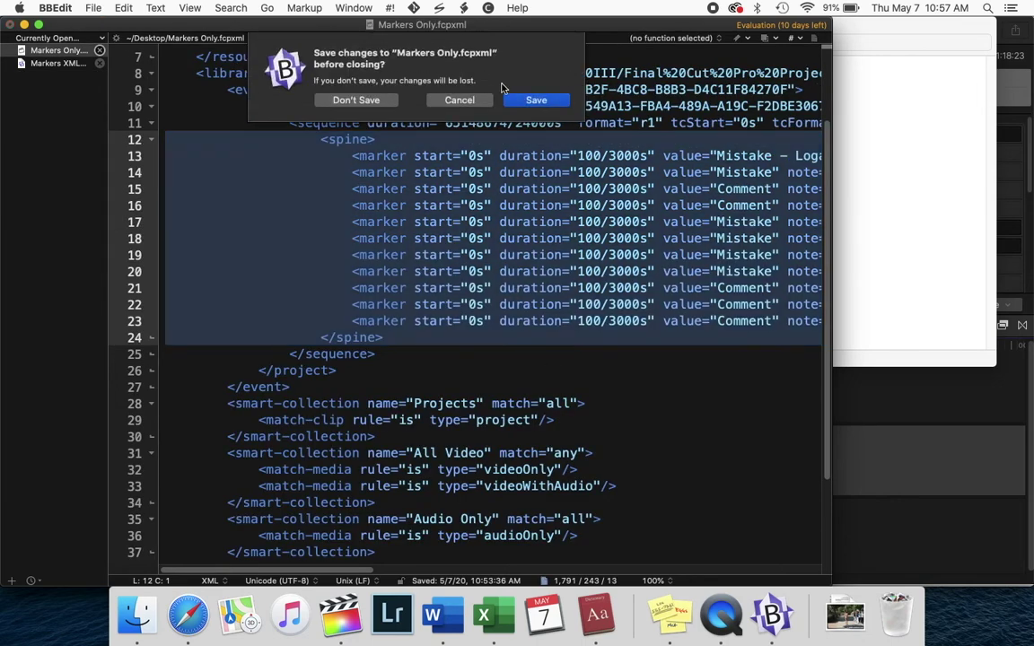
click(356, 100)
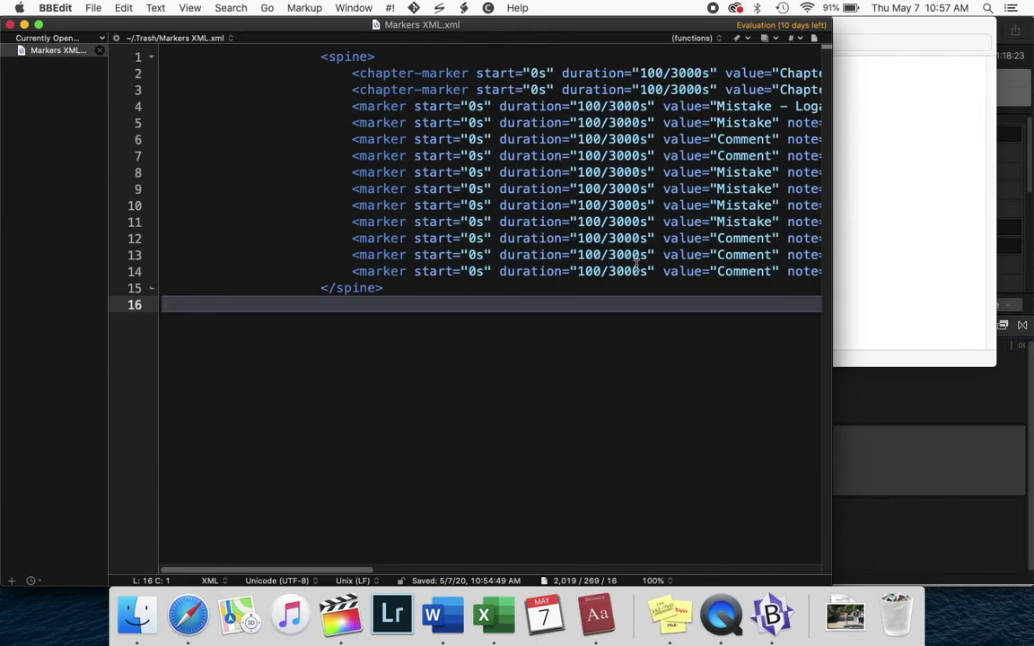
key(super+w)
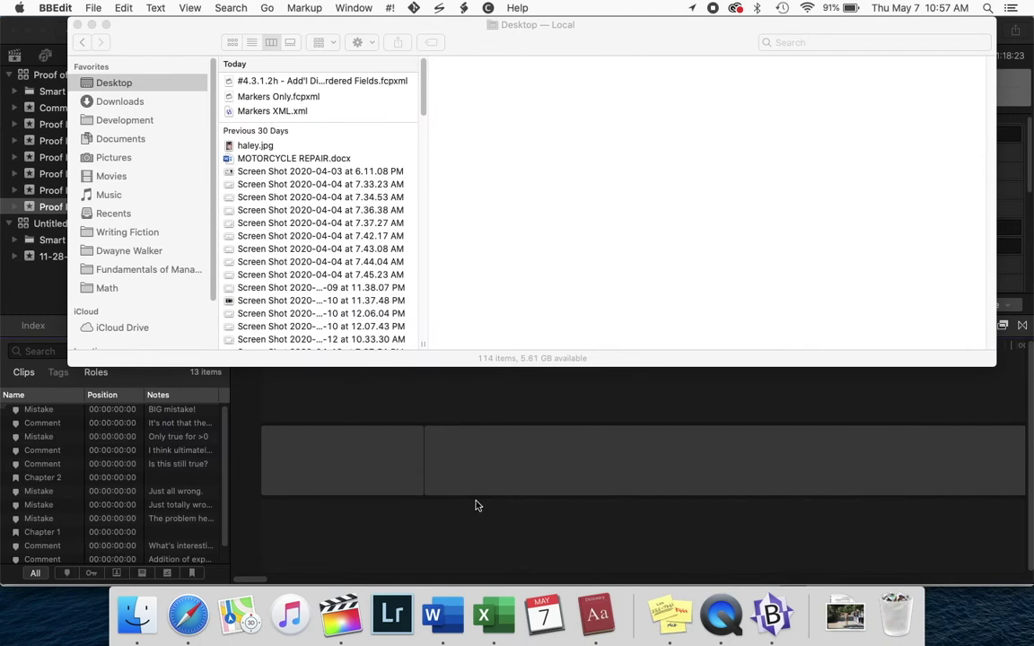
Bring Excel forward and open Markers XML.xml from the Desktop as a read-only marker table
click(499, 617)
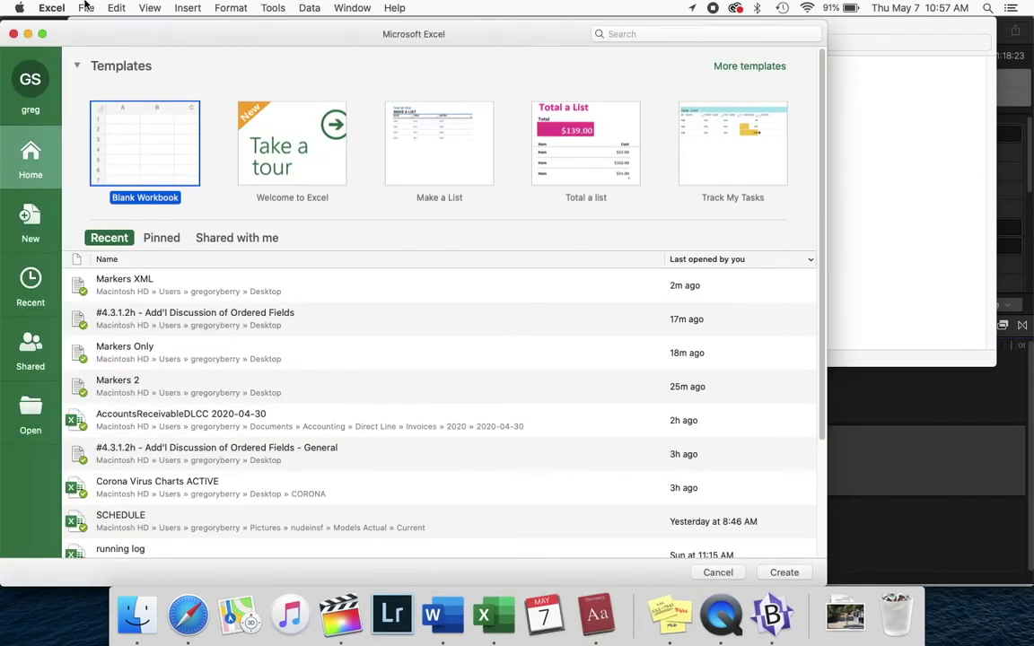
click(86, 8)
click(103, 53)
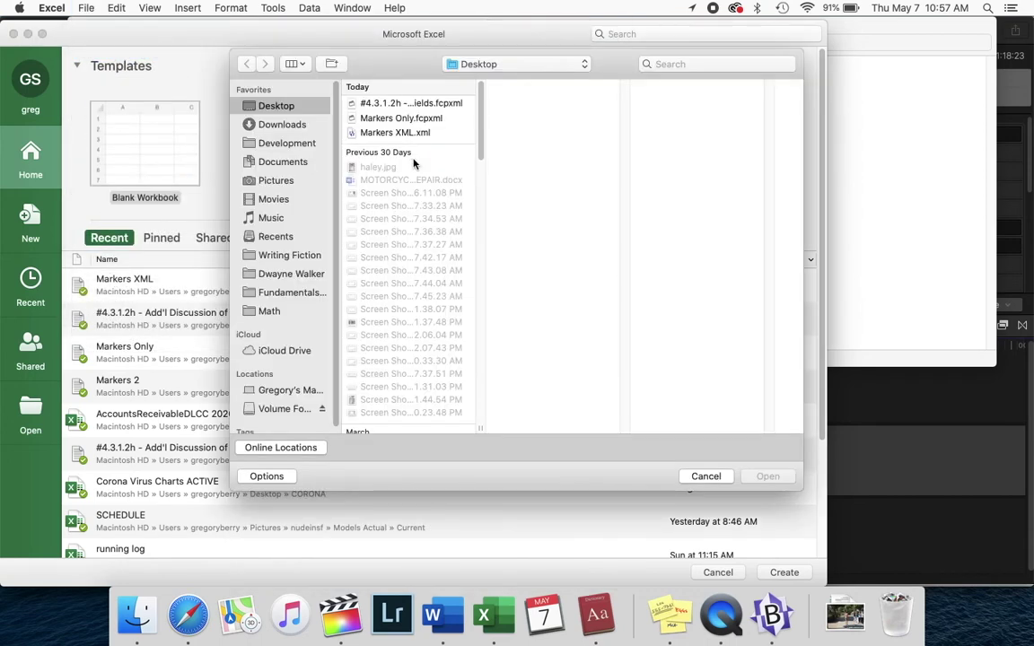
click(375, 132)
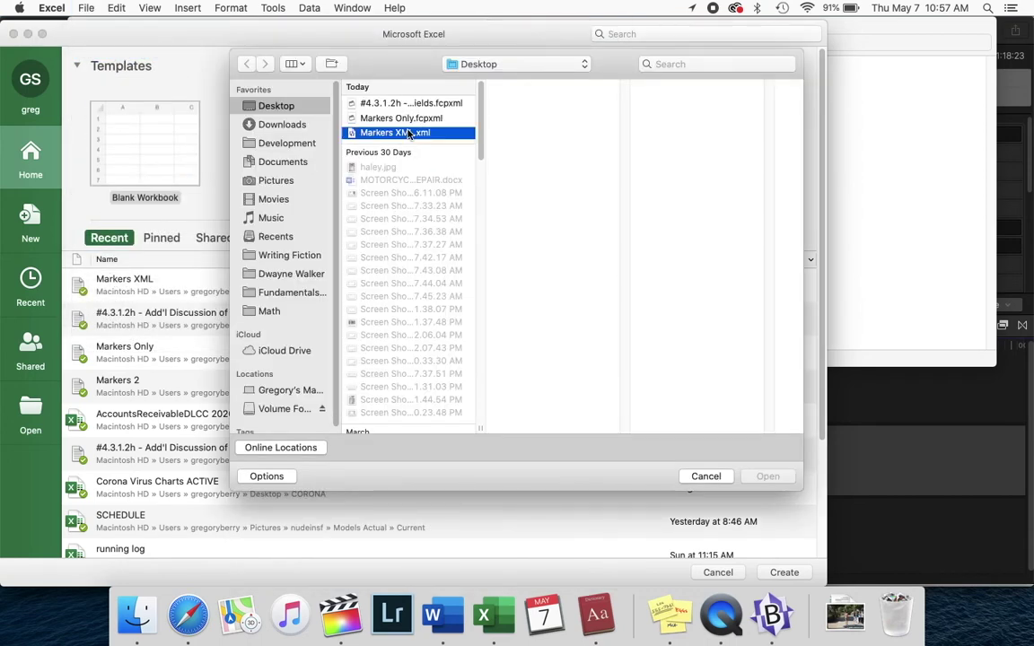
click(761, 479)
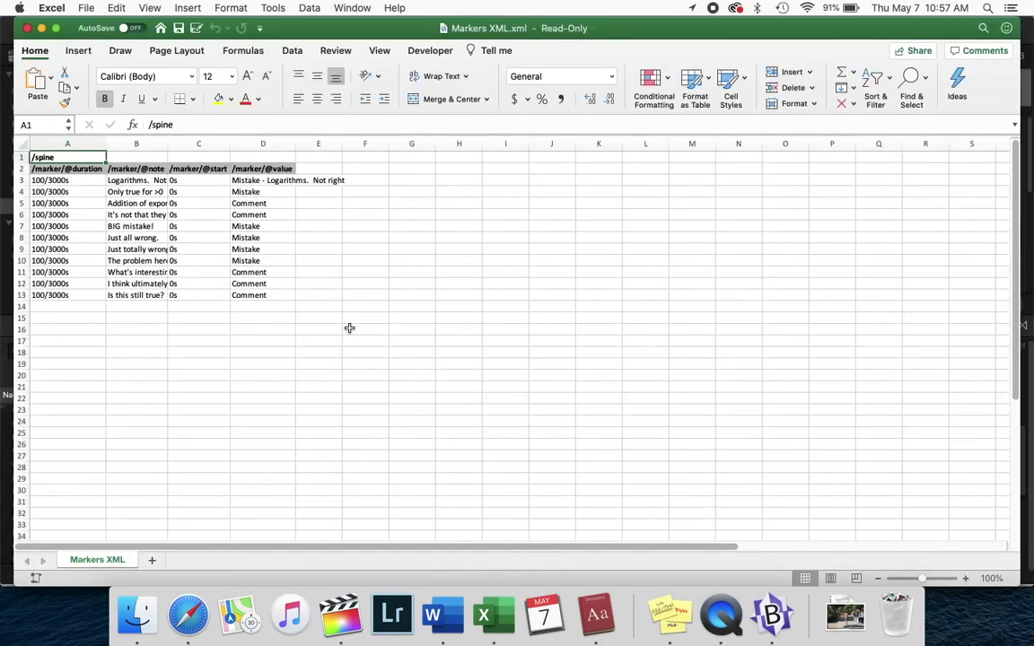
Move the marker value column from D to B, ahead of the notes, and widen columns B and C
scroll(349, 328, down, 3)
scroll(350, 328, up, 3)
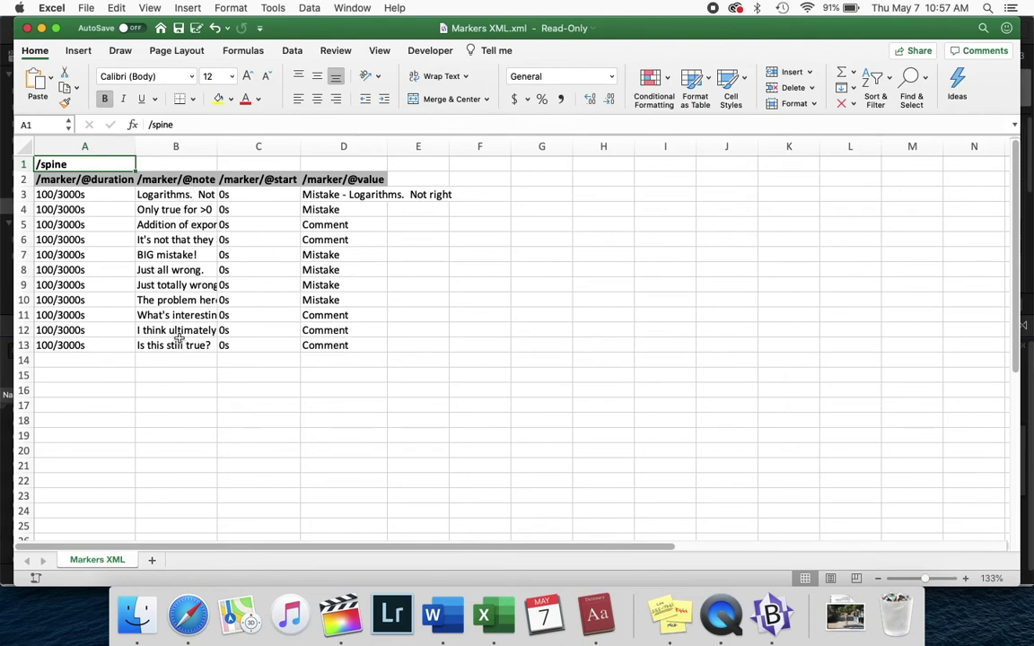
click(341, 147)
key(super+x)
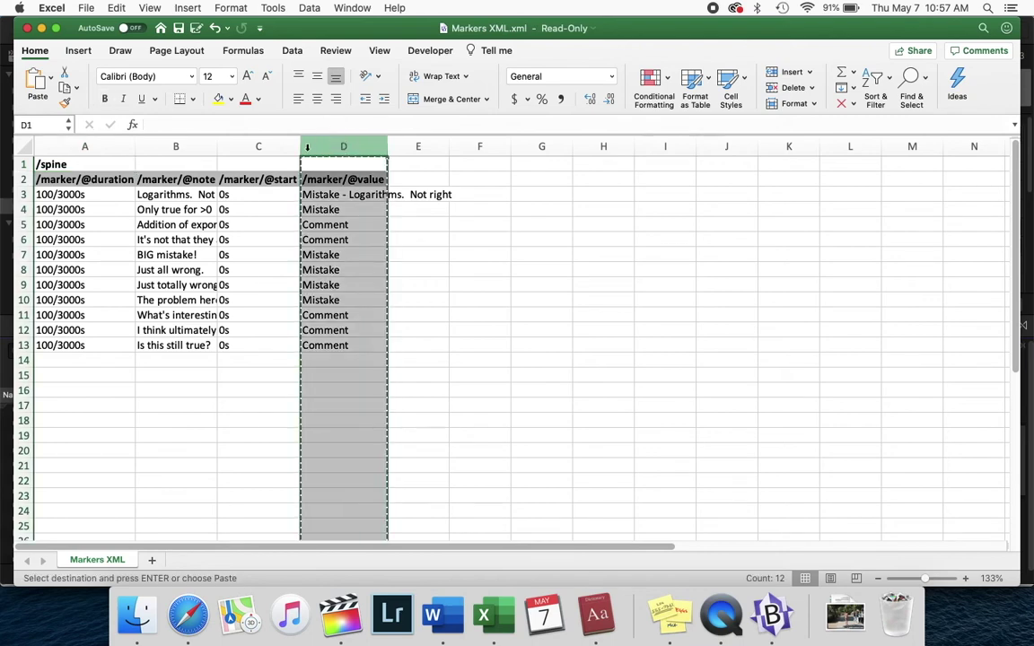
click(176, 147)
click(187, 7)
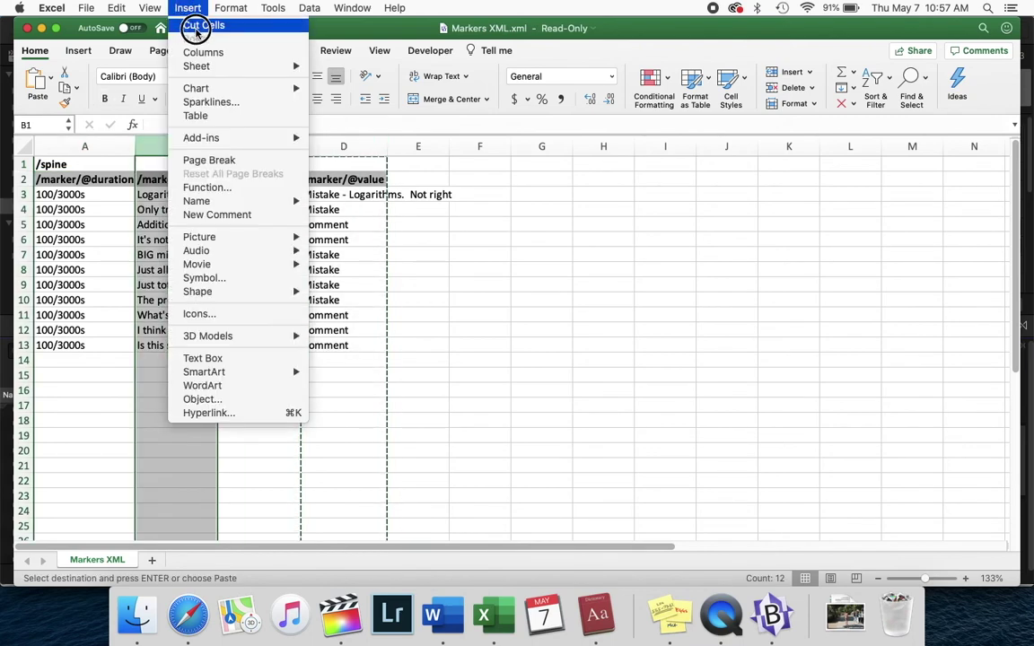
click(196, 26)
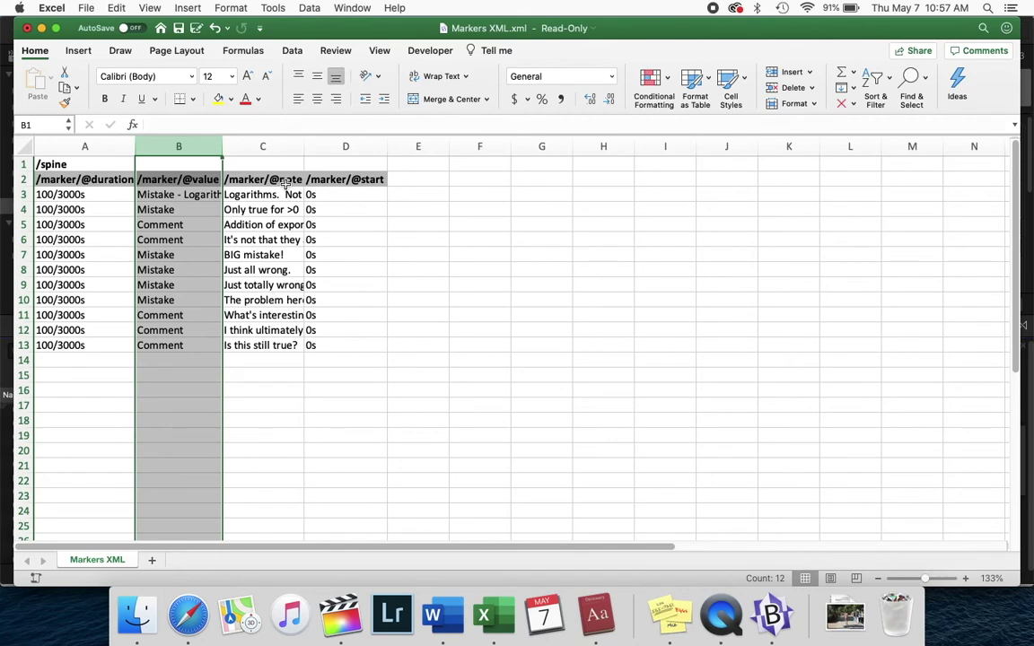
drag(222, 146, 256, 146)
drag(338, 146, 479, 144)
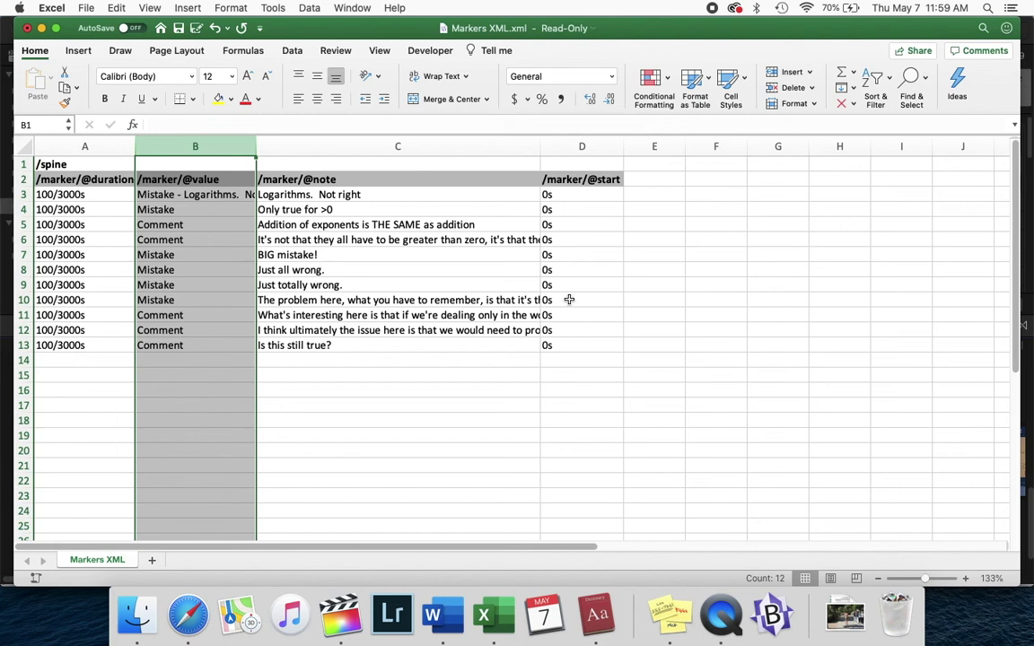
Check the start values in D3–D11 and the duration in A5, then return to Final Cut Pro
click(571, 194)
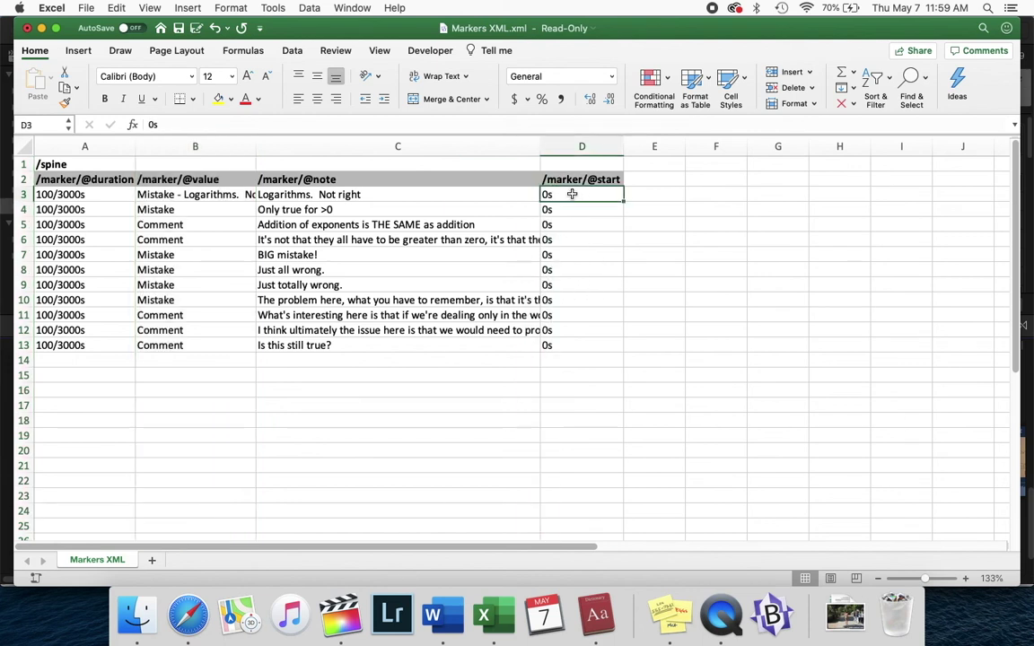
click(568, 209)
click(568, 224)
click(568, 240)
click(567, 255)
click(570, 270)
click(570, 285)
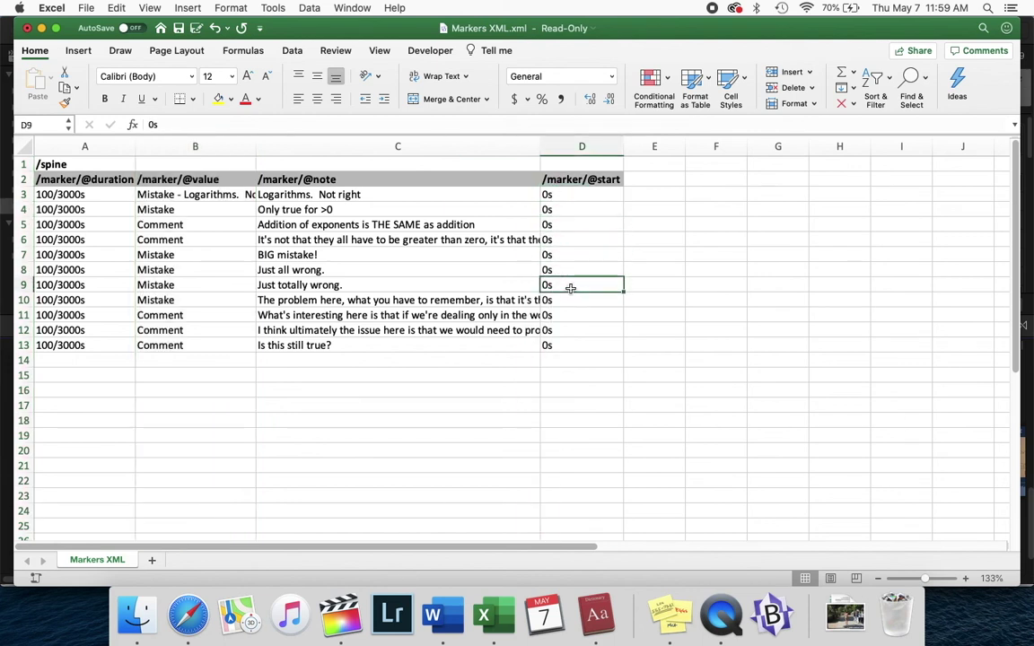
click(568, 316)
click(59, 224)
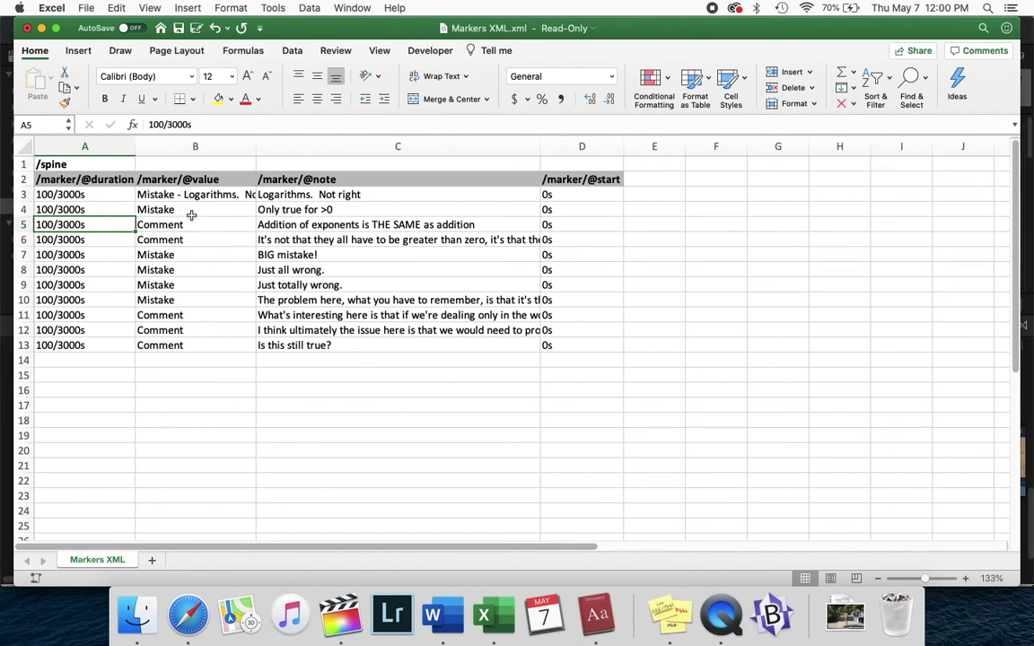
click(342, 615)
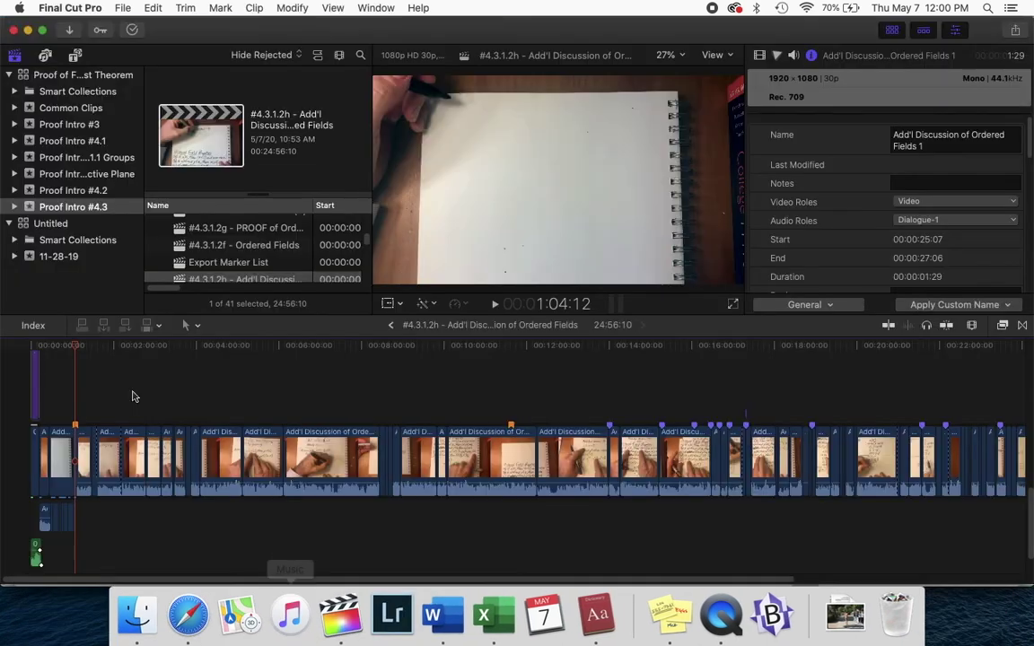
In the Tags index, step through markers 00:16:27:23 and 00:16:40:01 to the Mistake at 00:16:54:28
click(32, 325)
scroll(56, 508, down, 2)
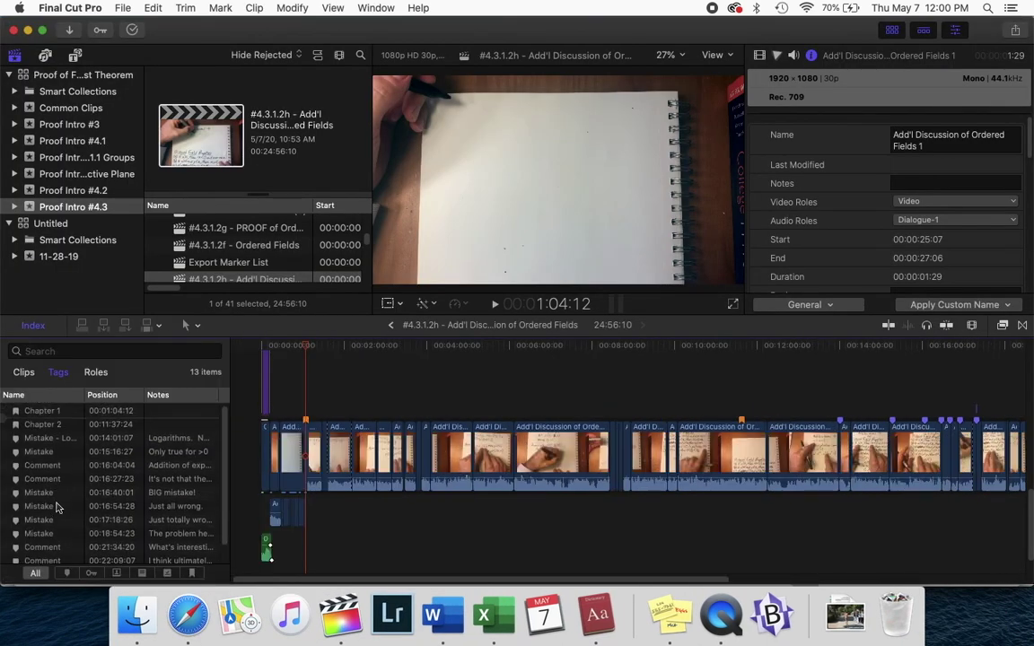
click(45, 459)
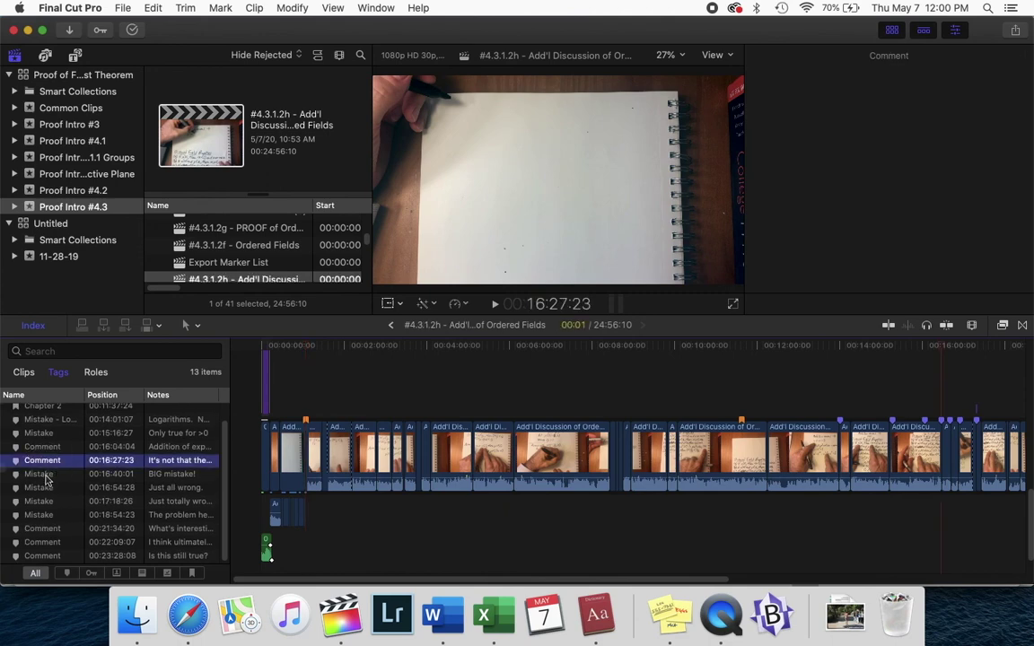
click(45, 474)
click(45, 490)
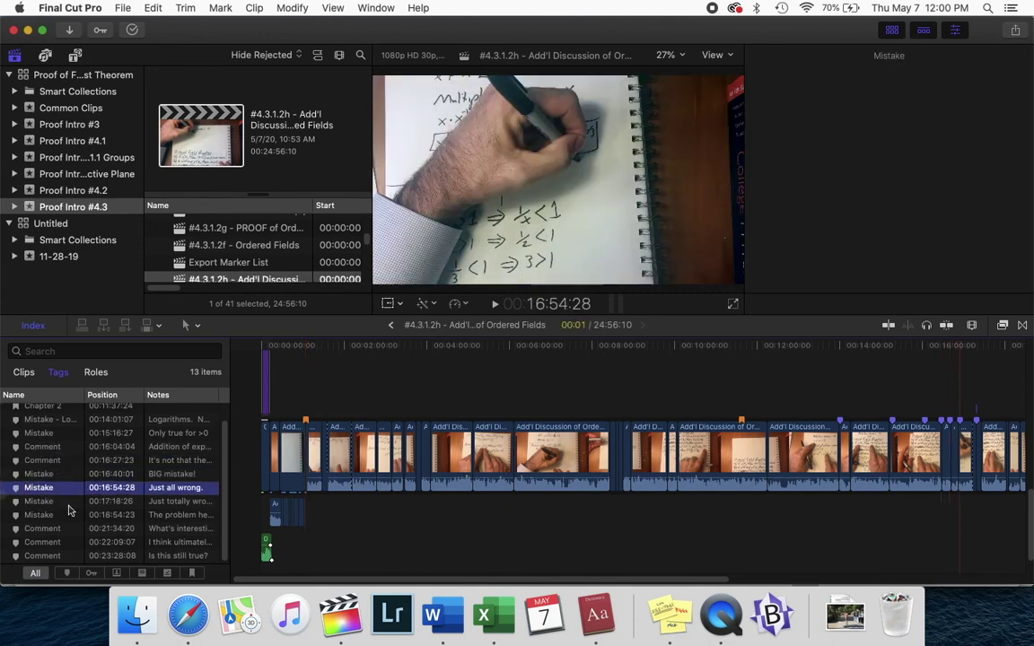